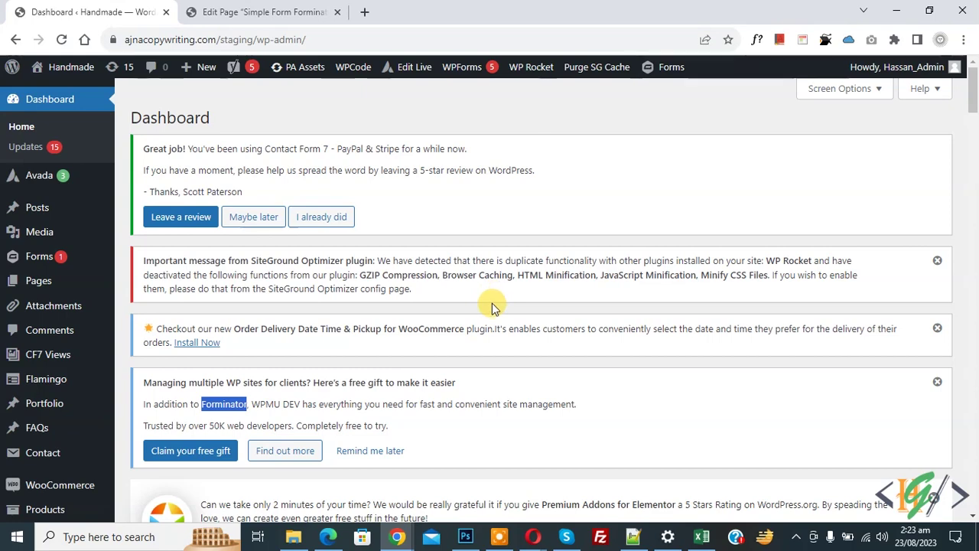
Step: Search Add Plugins for Forminator, then go to the Forminator dashboard
scroll(392, 198, down, 2)
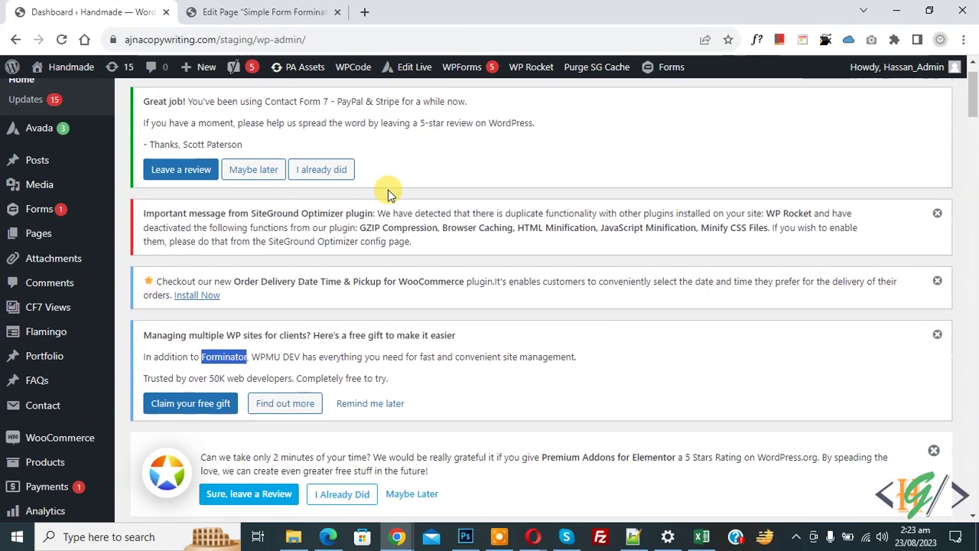
scroll(389, 190, down, 1)
scroll(389, 190, down, 1)
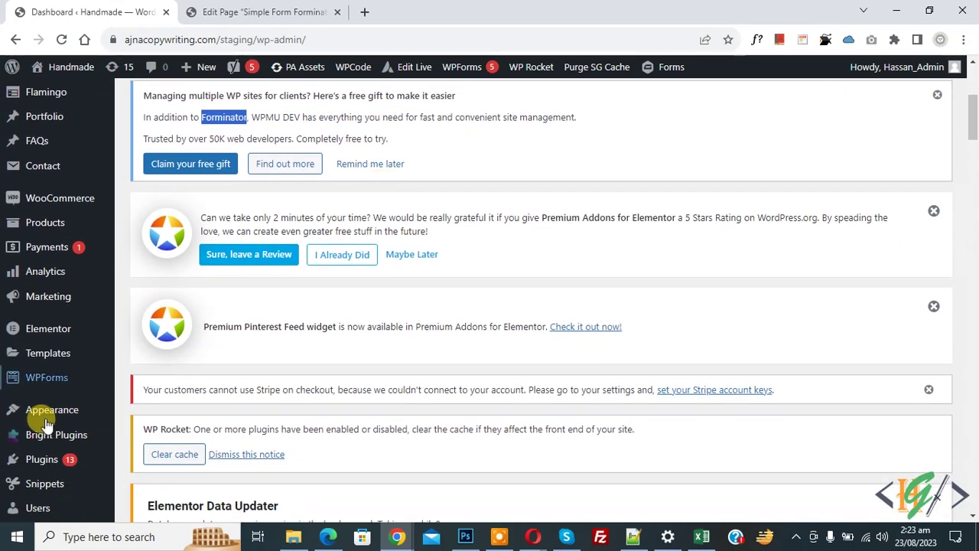
mouse_move(35, 458)
click(149, 482)
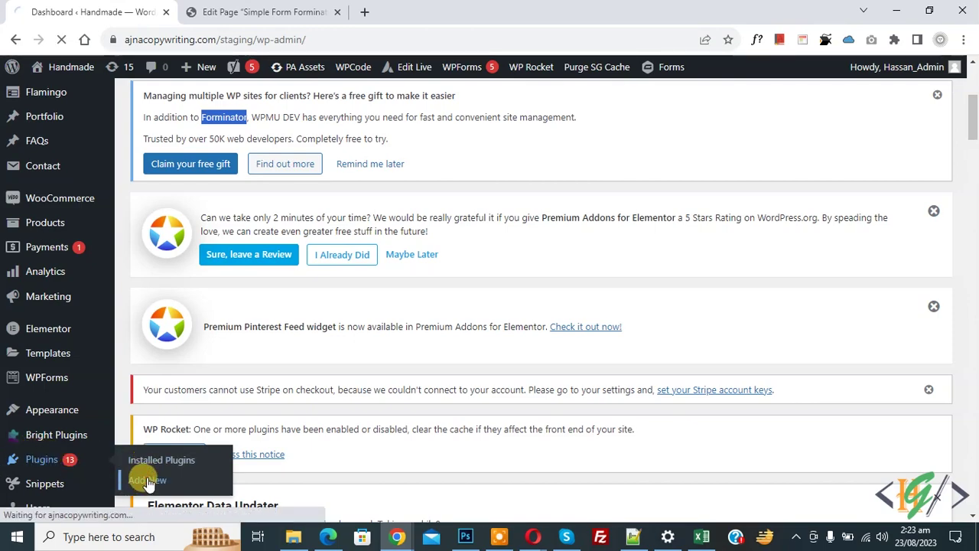
scroll(492, 170, down, 8)
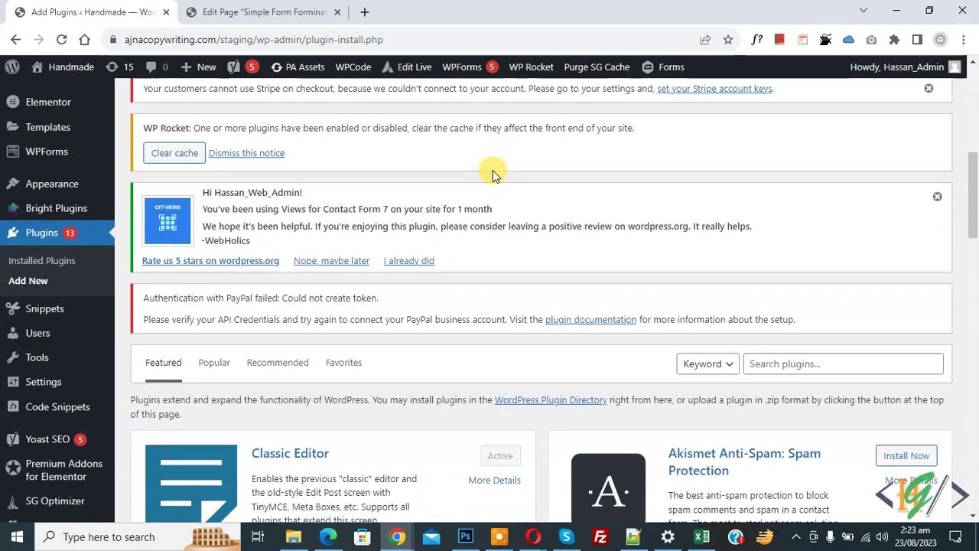
click(850, 174)
text(Forminator)
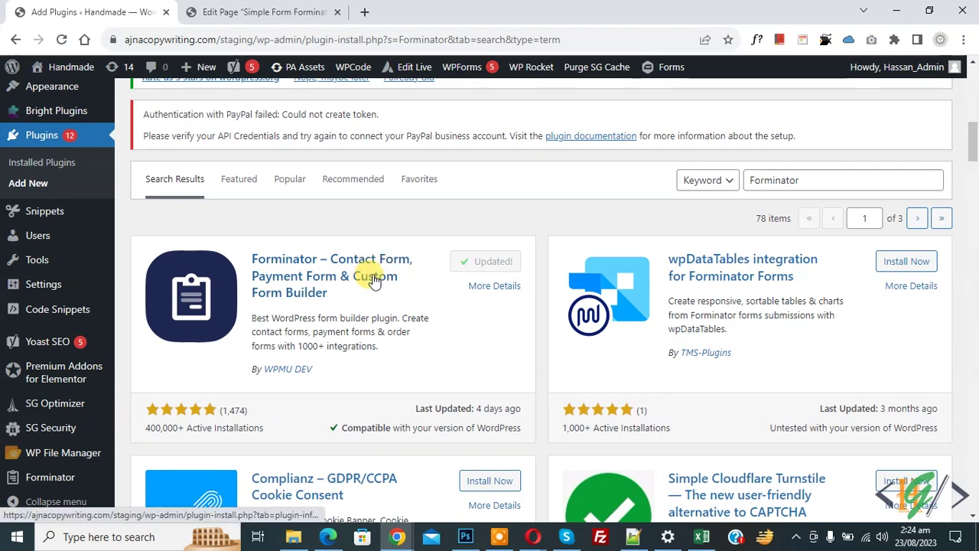
mouse_move(34, 479)
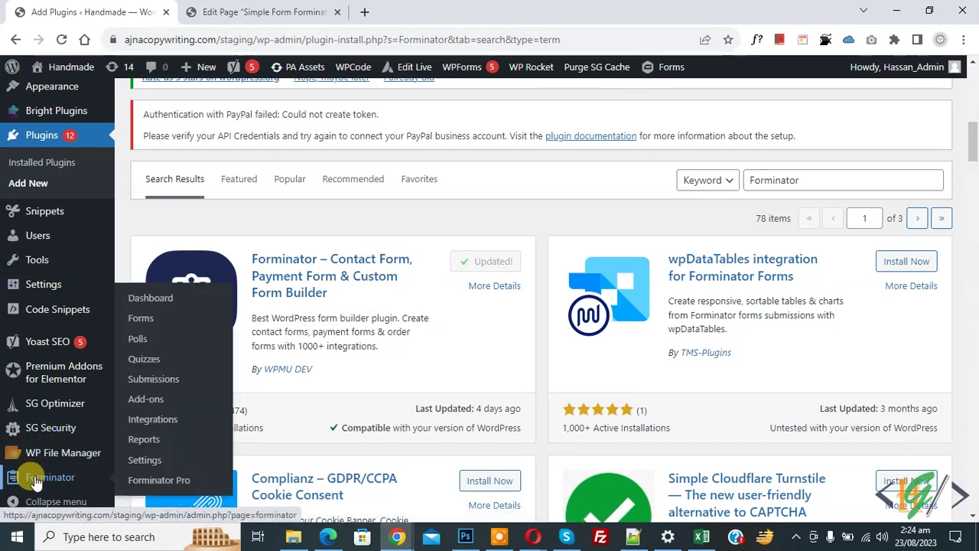
click(35, 479)
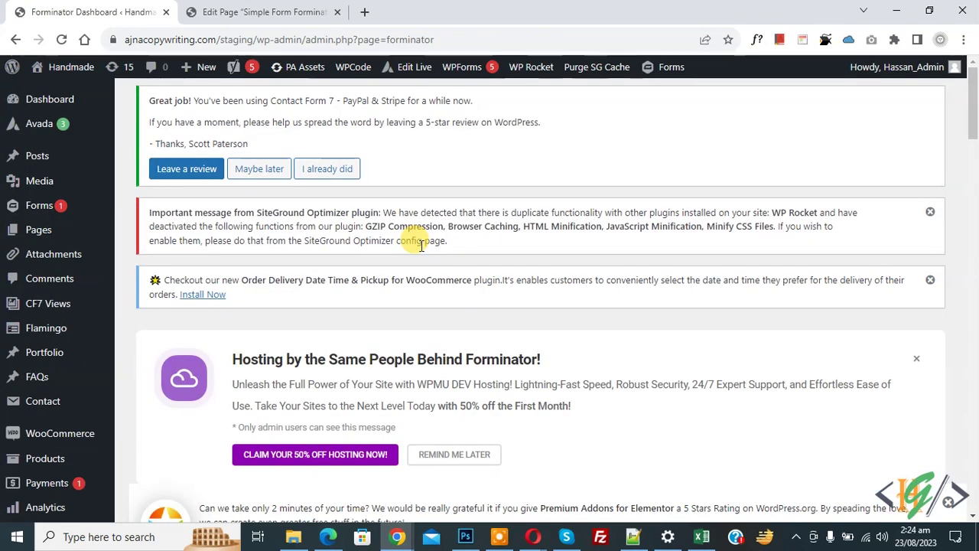
Step: Scroll the Forminator dashboard down to the Forms card
scroll(423, 260, down, 14)
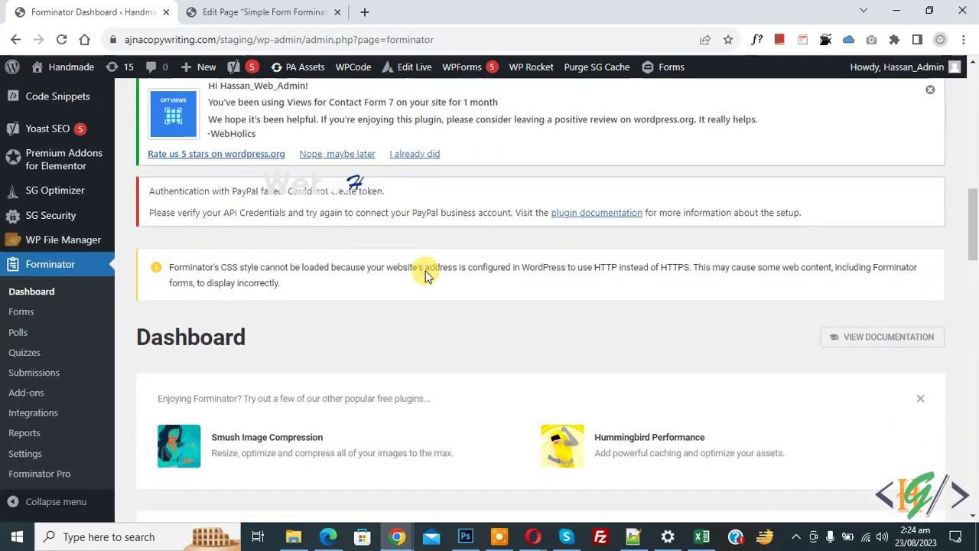
scroll(427, 275, down, 8)
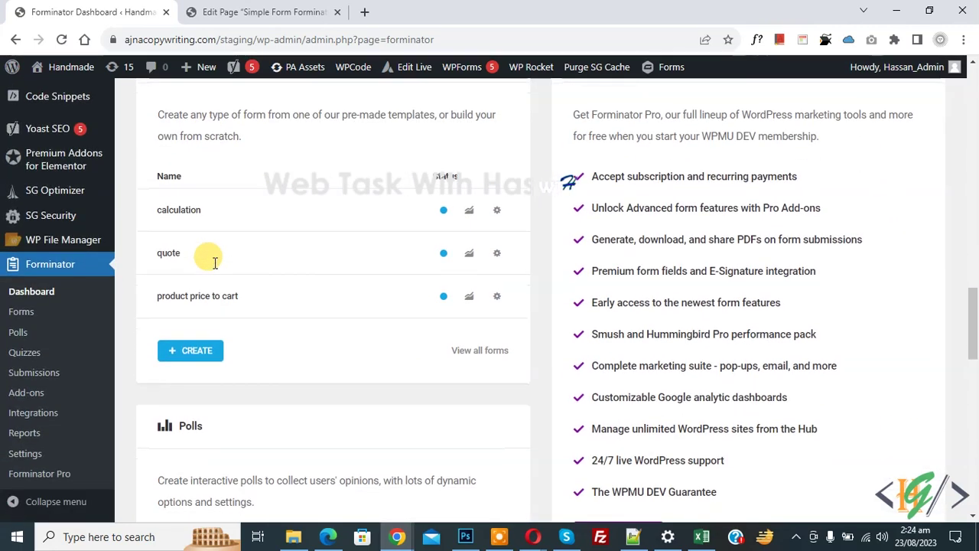
Step: Create a new form from the Blank template named 'simple form'
click(186, 353)
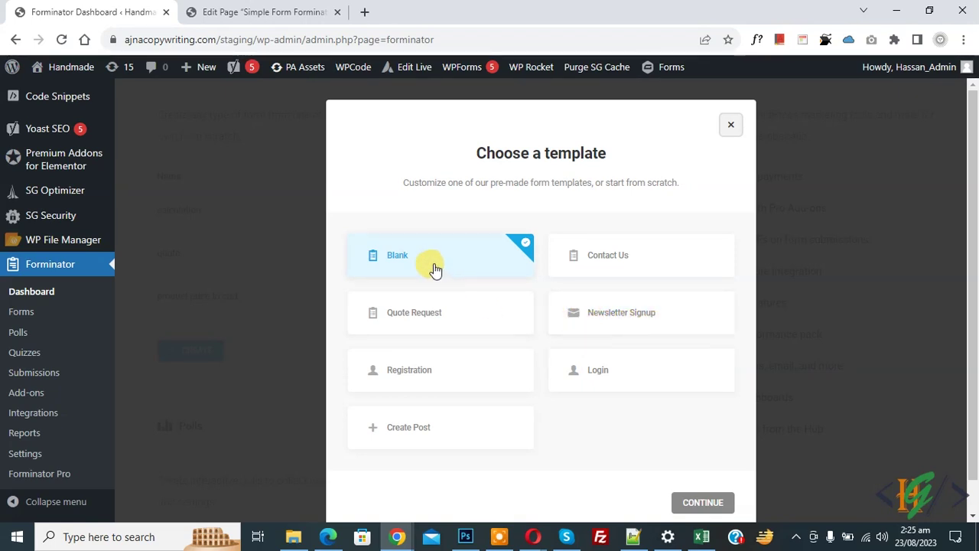
click(710, 504)
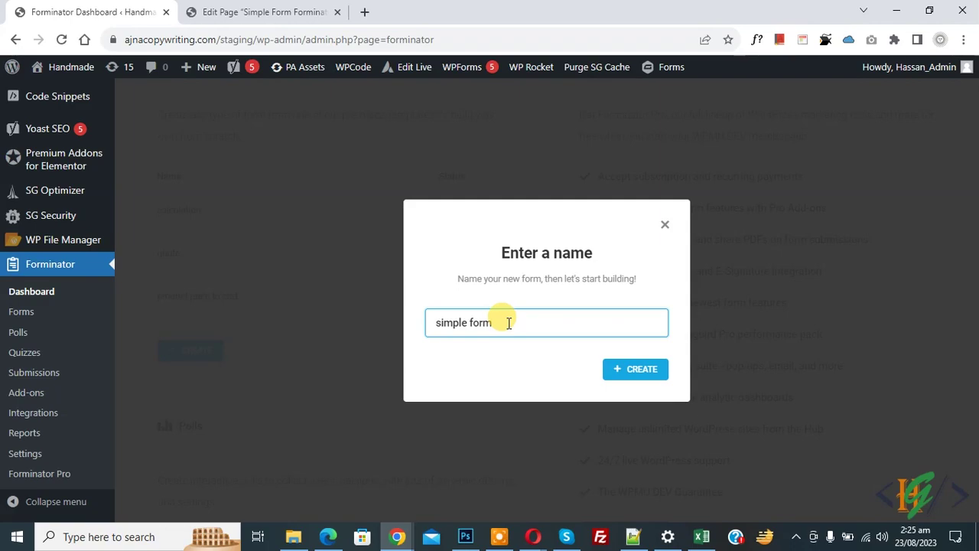
click(629, 368)
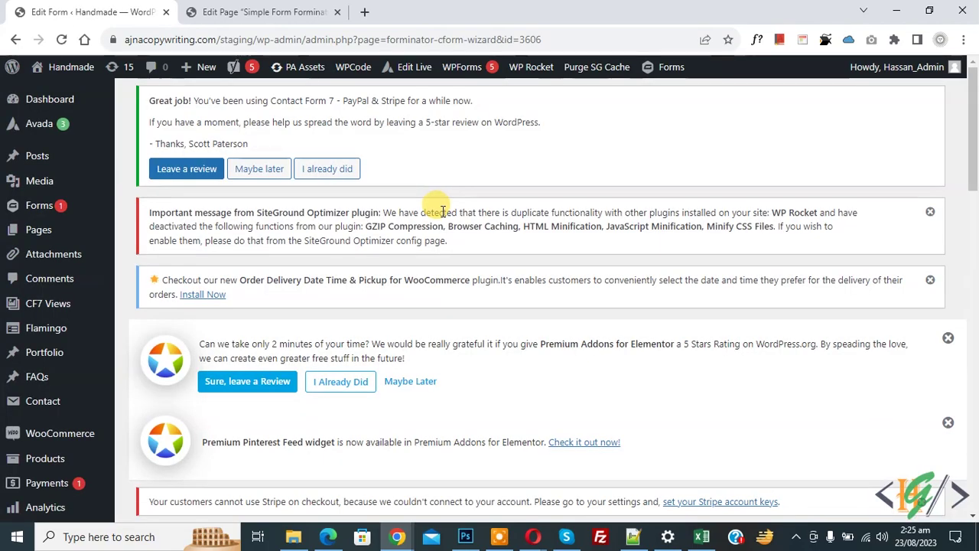
scroll(436, 240, down, 10)
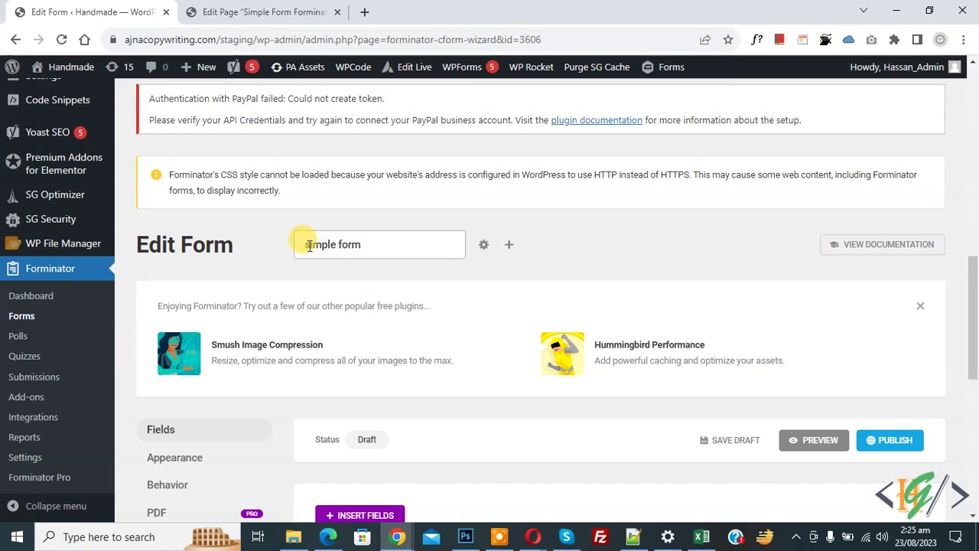
scroll(355, 233, down, 2)
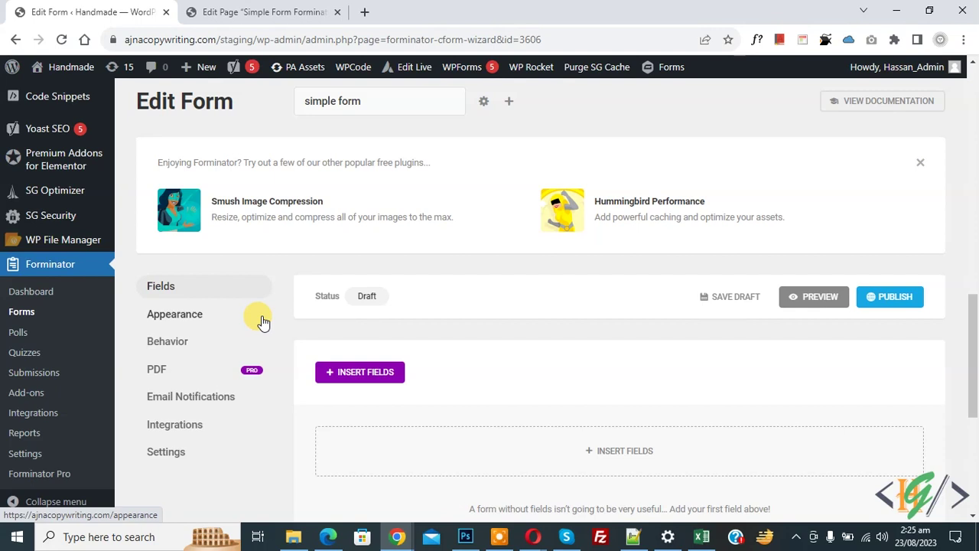
scroll(264, 322, down, 1)
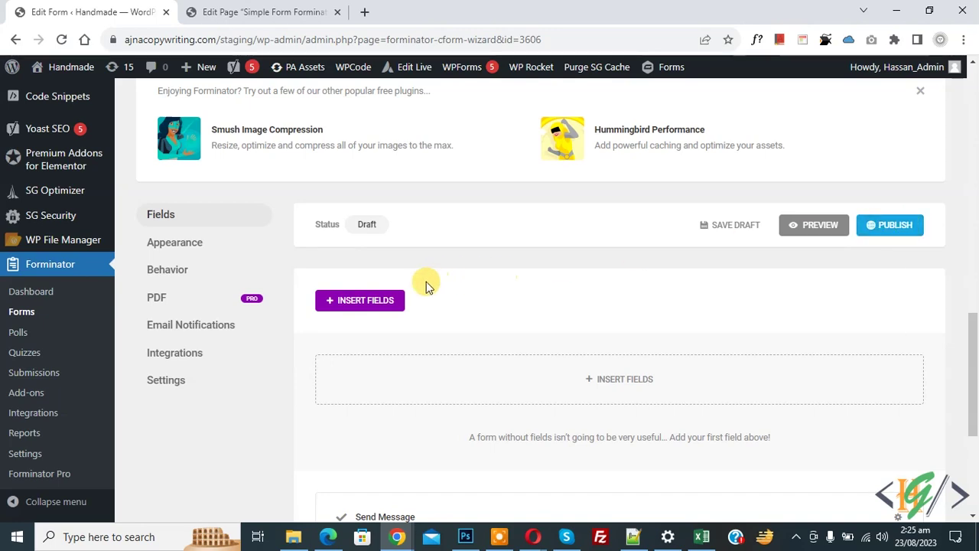
Step: Add a Name field to the simple form
click(355, 303)
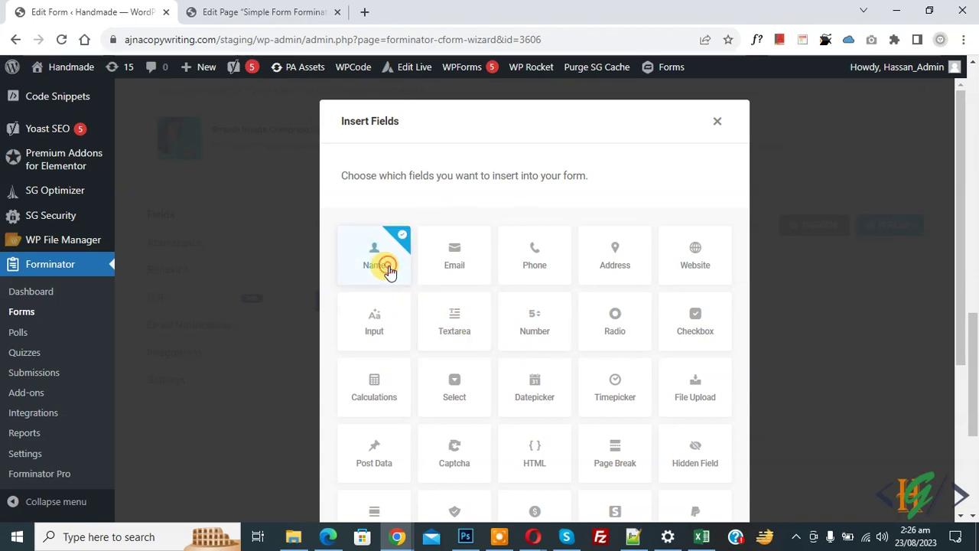
scroll(500, 286, down, 5)
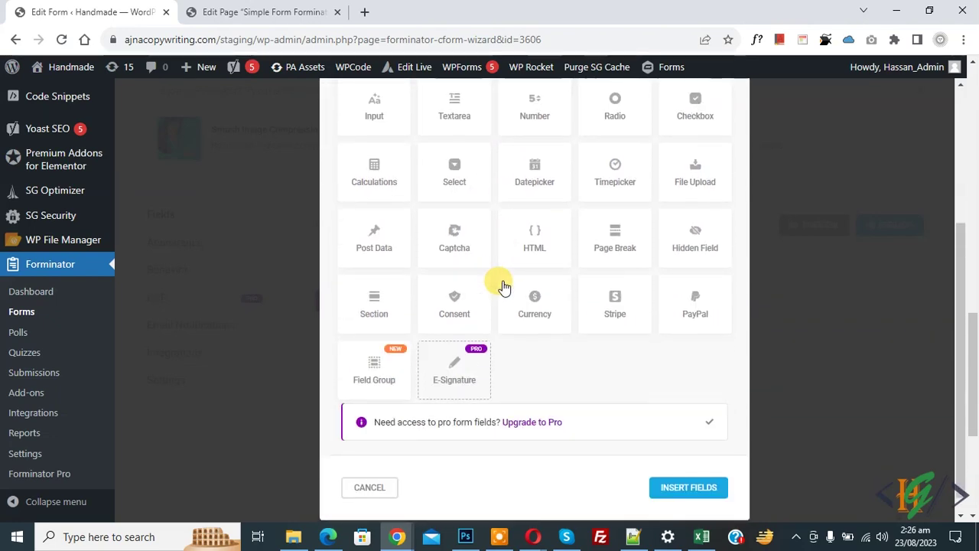
click(687, 491)
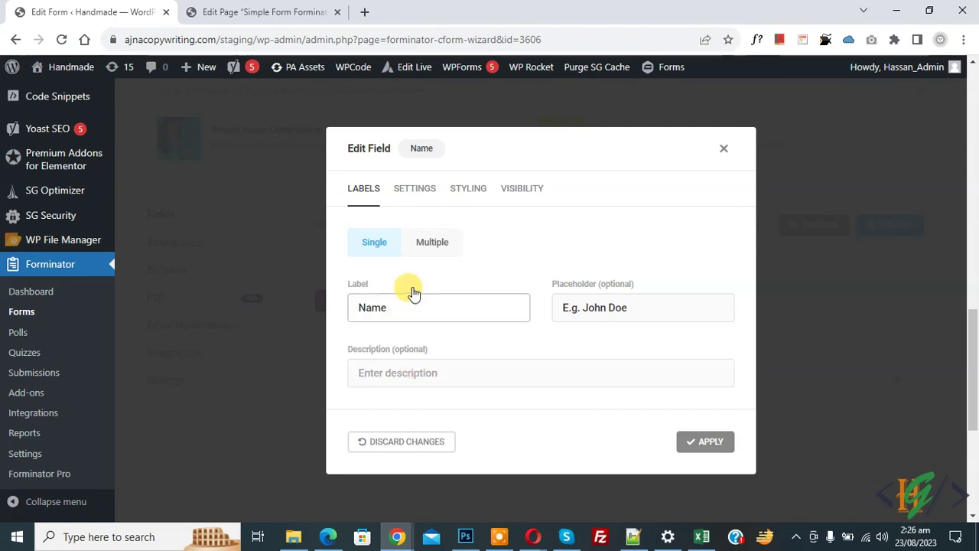
Step: Switch Name to Multiple and review the Prefix (default Mr.), First, Middle and Last Name options
click(428, 257)
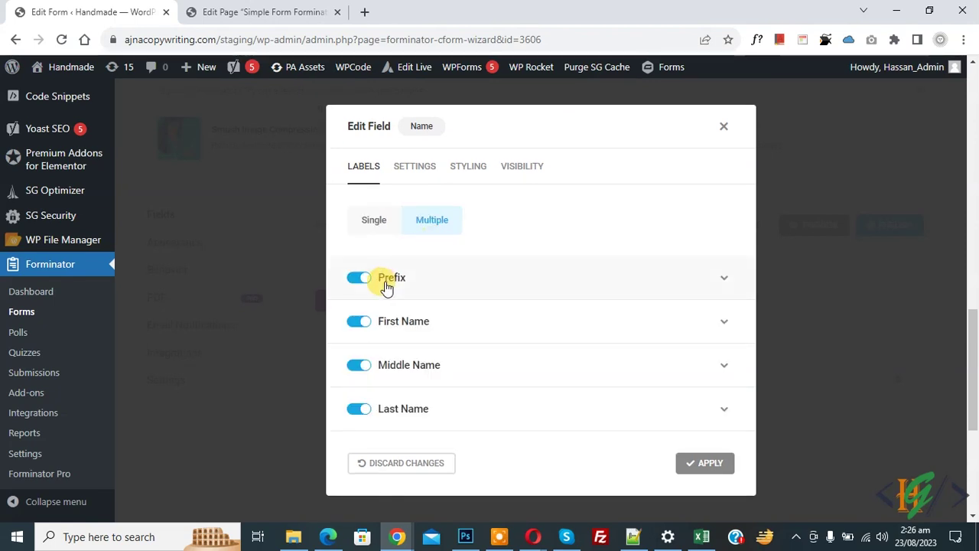
scroll(433, 330, down, 1)
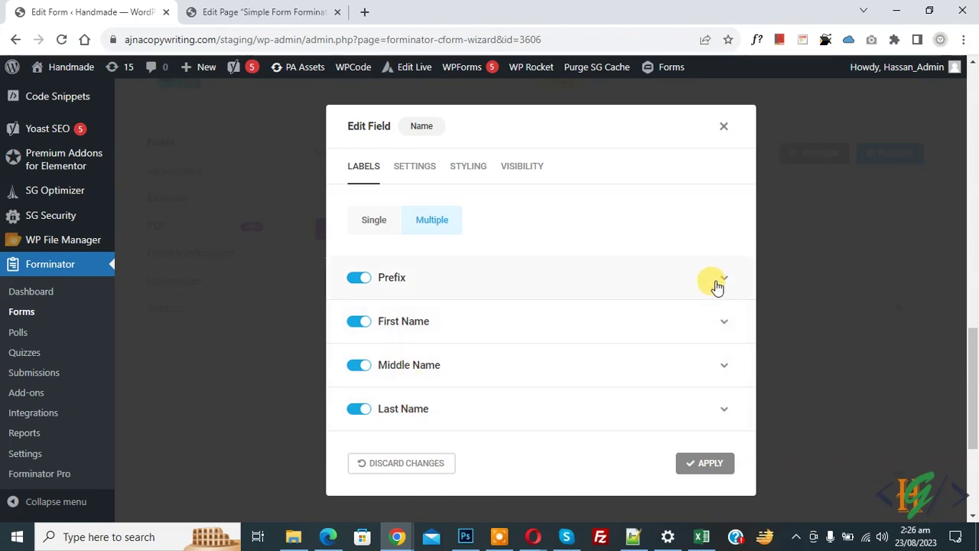
click(718, 284)
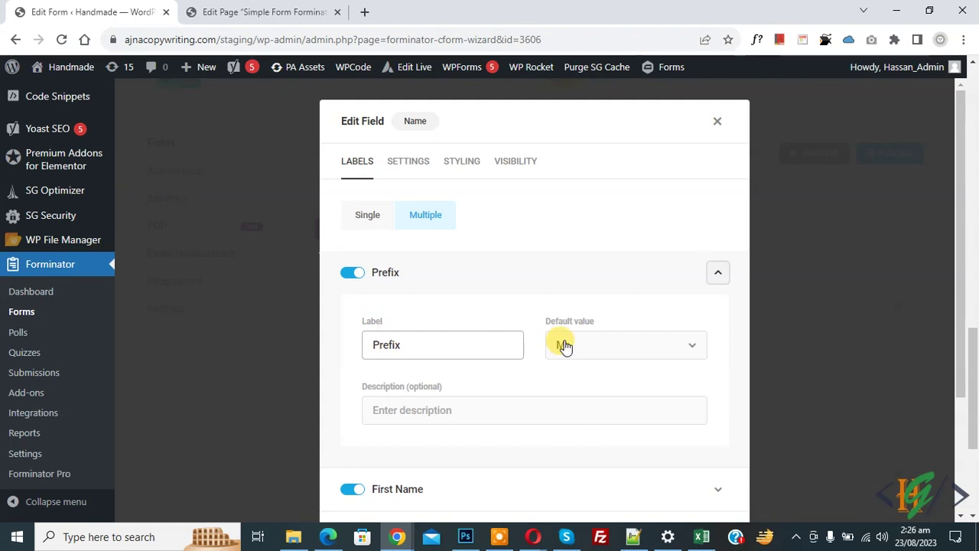
click(629, 346)
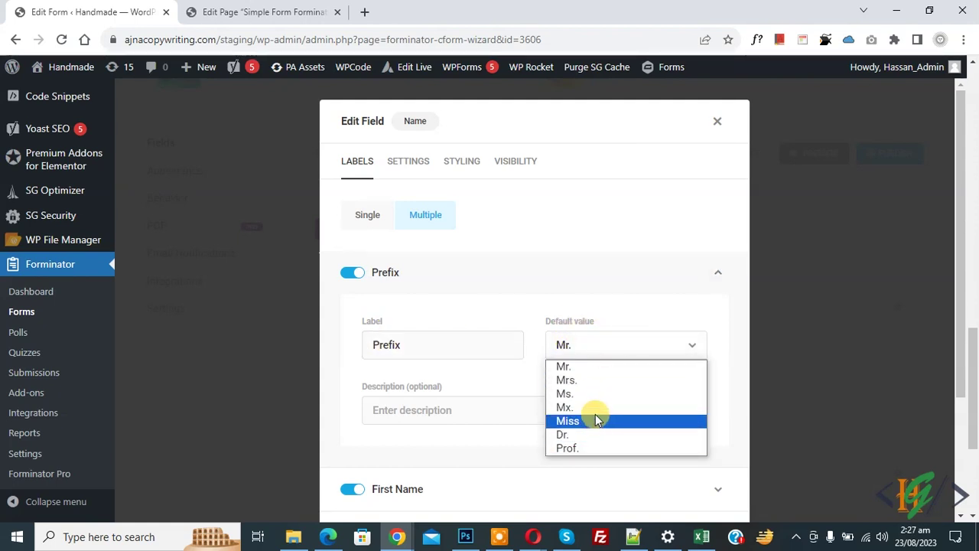
click(583, 368)
scroll(494, 284, down, 3)
click(443, 343)
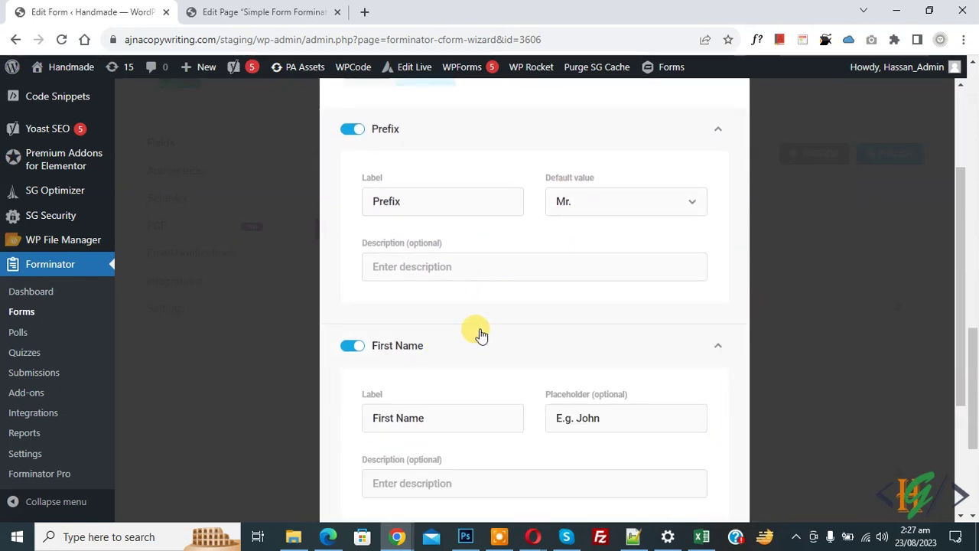
scroll(474, 329, down, 2)
click(446, 414)
scroll(462, 367, down, 1)
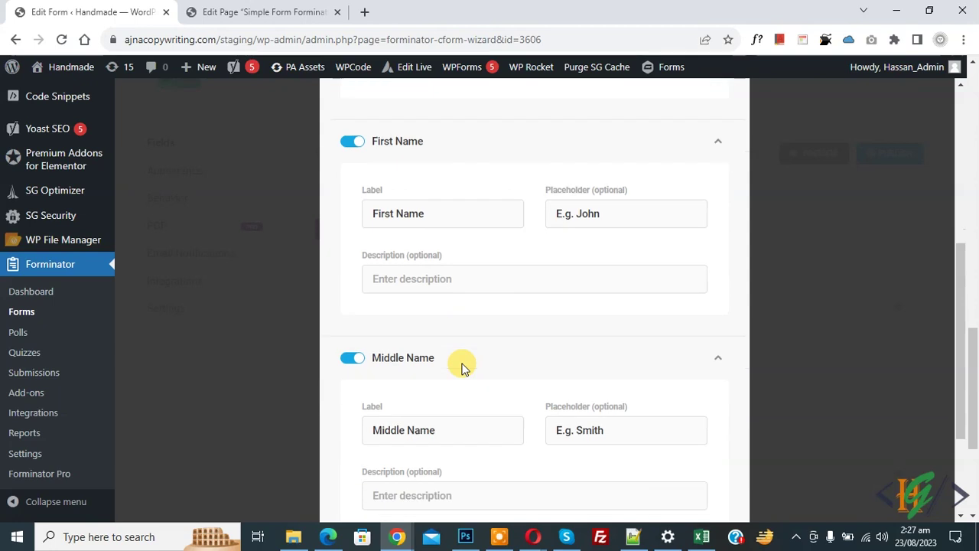
scroll(462, 368, down, 3)
click(463, 420)
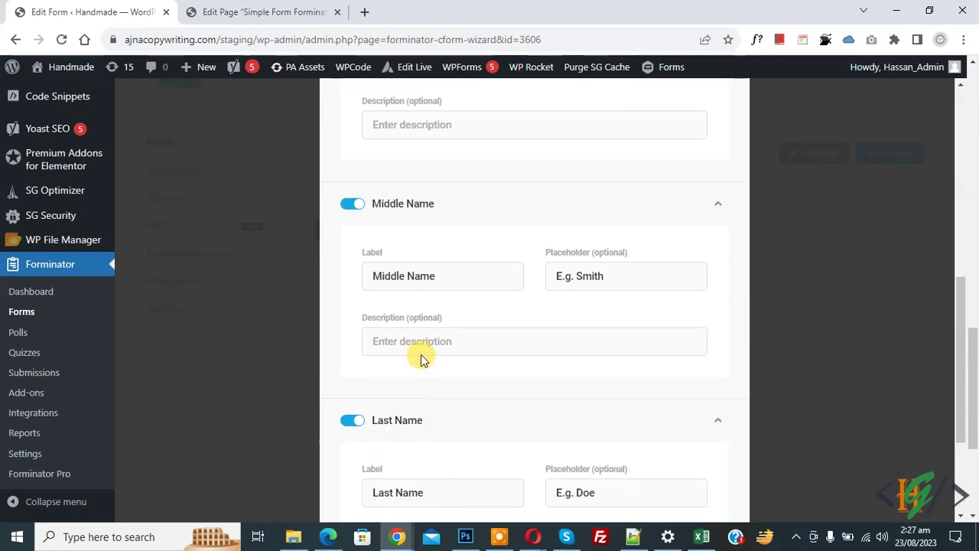
Step: Toggle Middle Name off and on, then revert Name to a single field
click(350, 205)
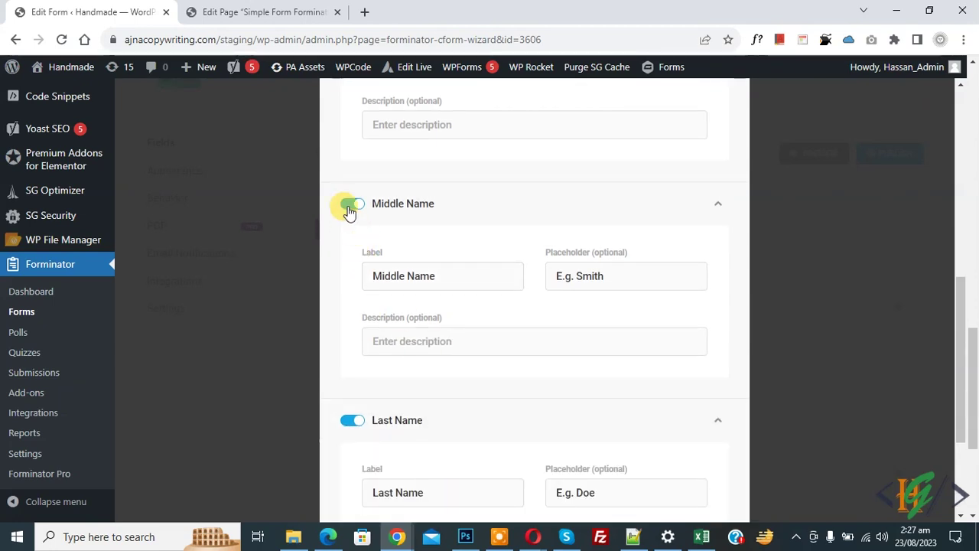
click(352, 205)
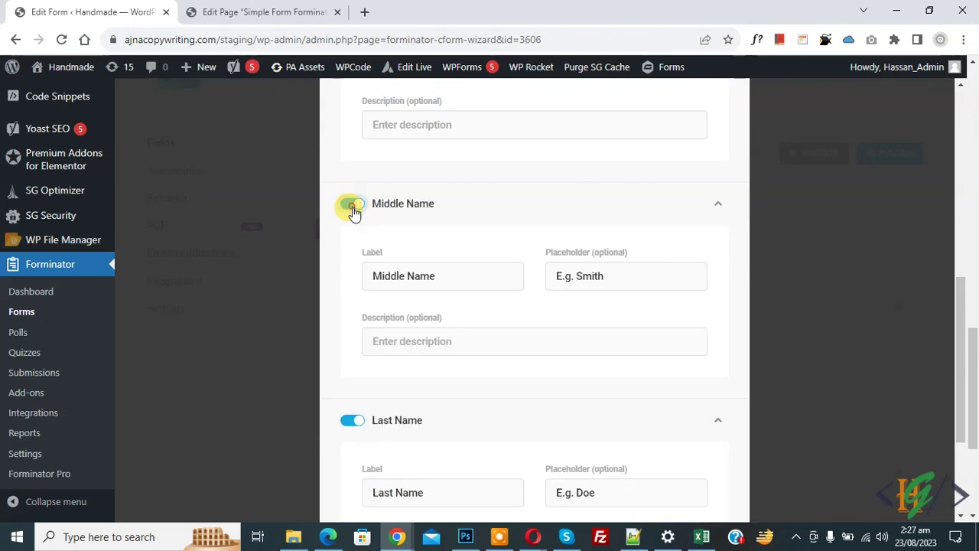
click(352, 205)
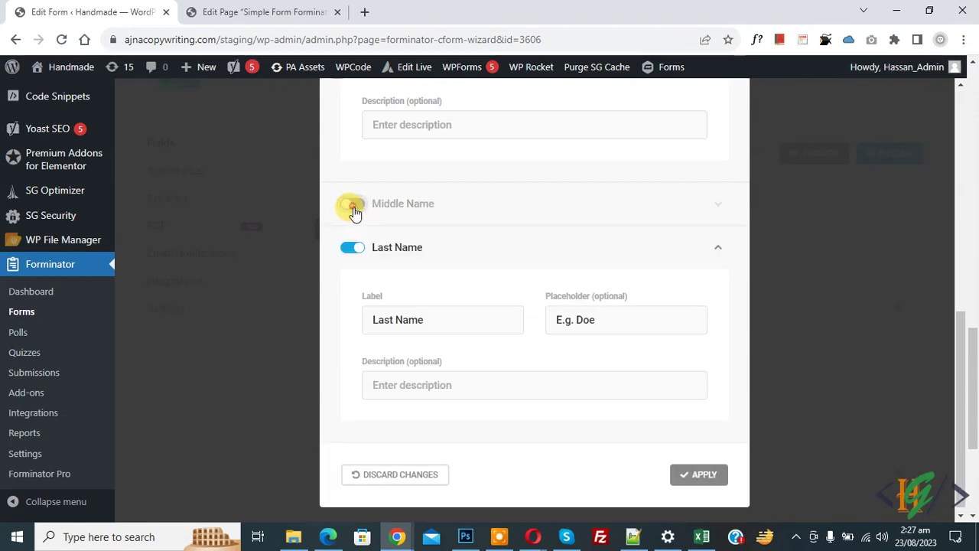
click(352, 205)
scroll(472, 248, up, 7)
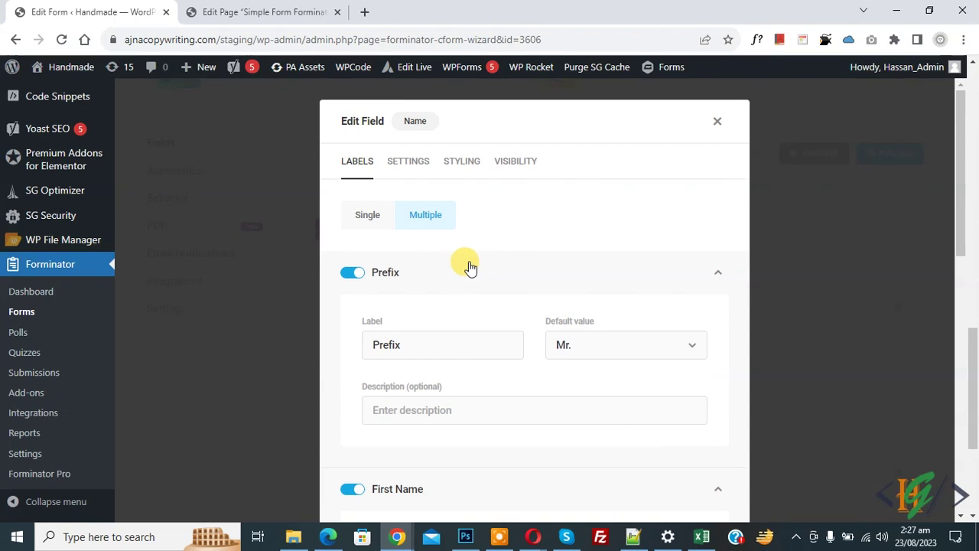
click(371, 223)
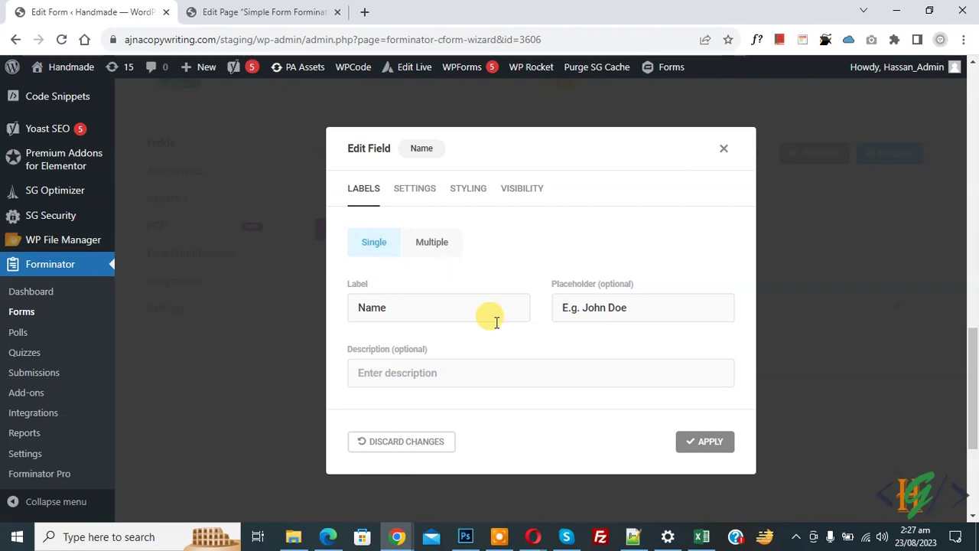
click(419, 201)
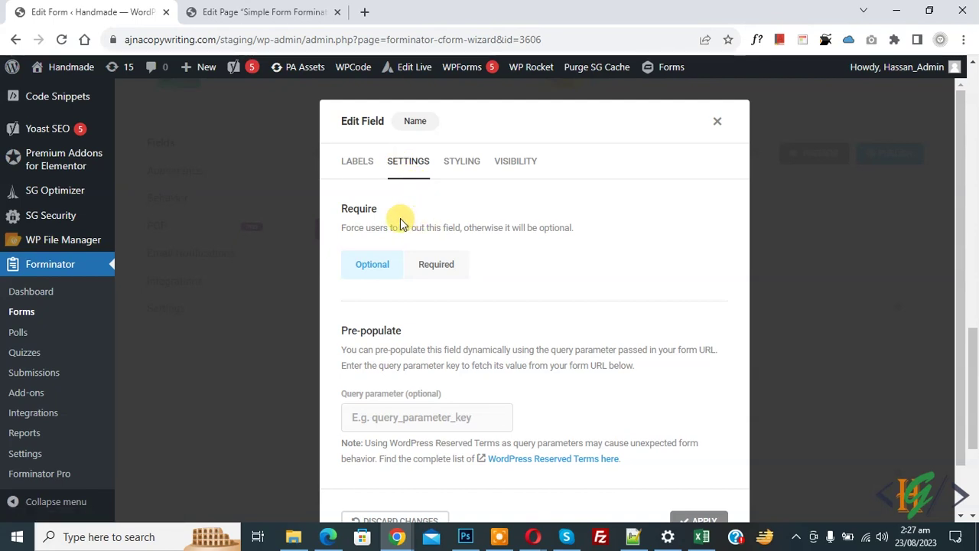
Step: Make the Name field required with the error message 'Name is required.'
click(439, 273)
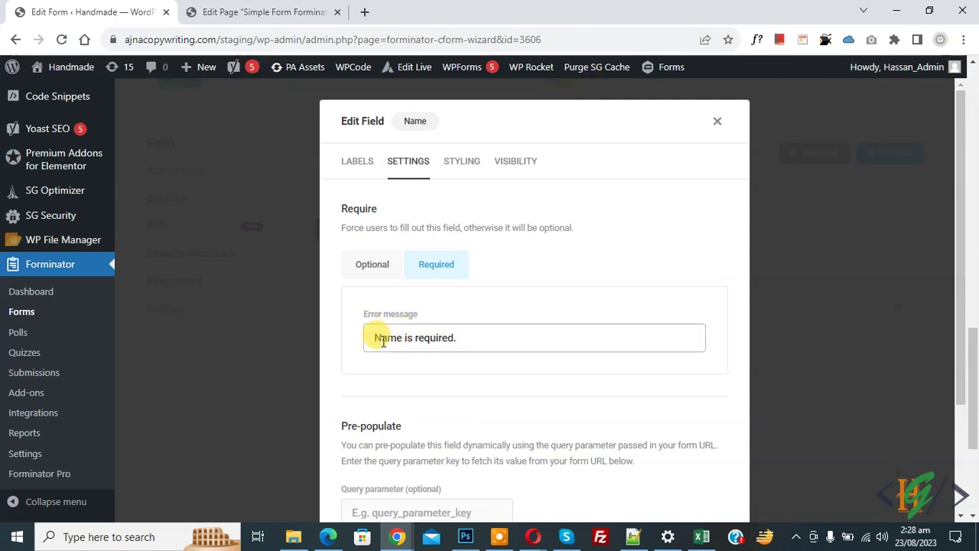
click(486, 338)
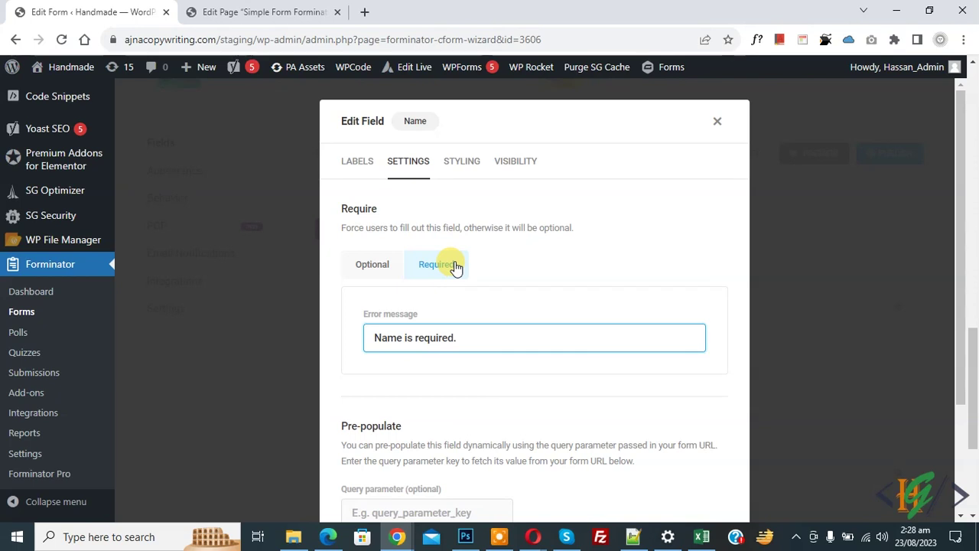
scroll(456, 266, down, 2)
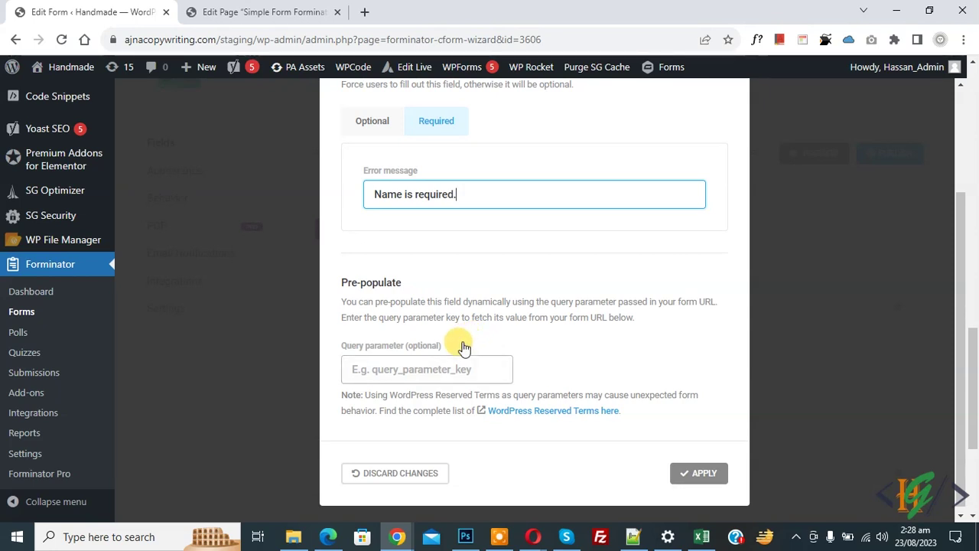
scroll(459, 342, up, 2)
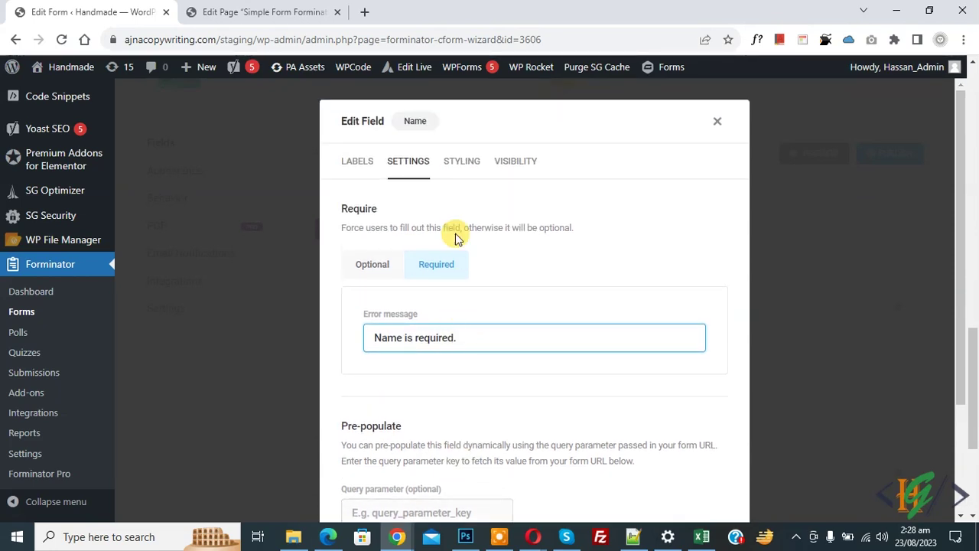
click(464, 164)
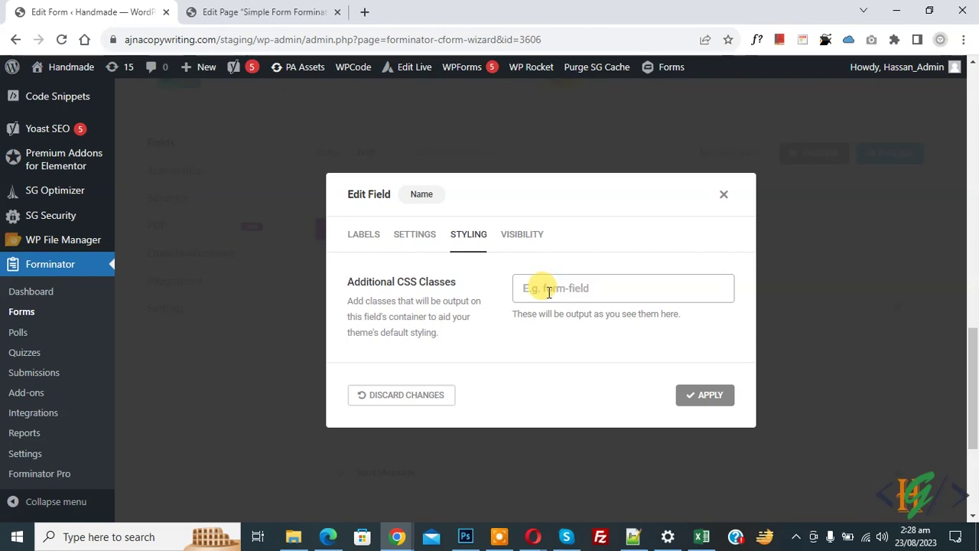
Step: Review the Name field's visibility conditions and apply its changes
click(524, 234)
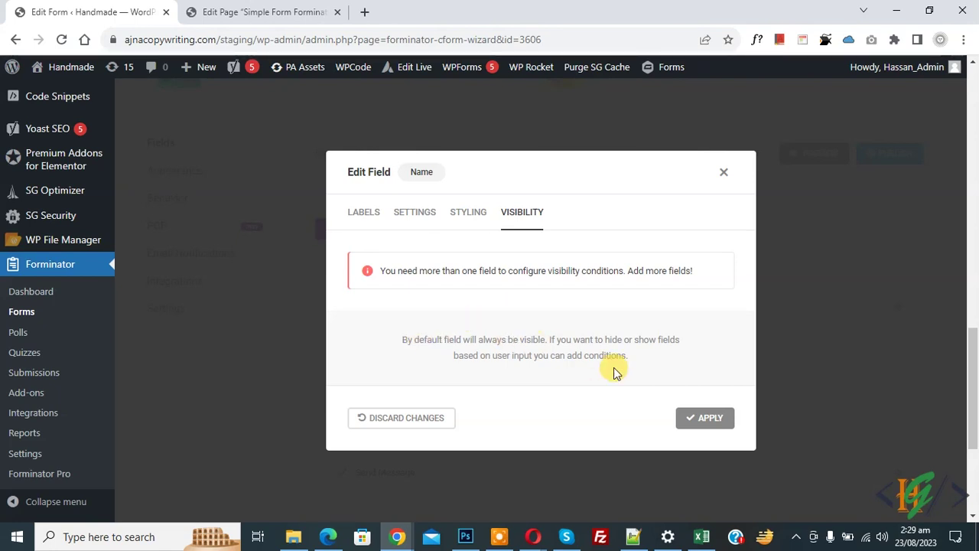
click(708, 419)
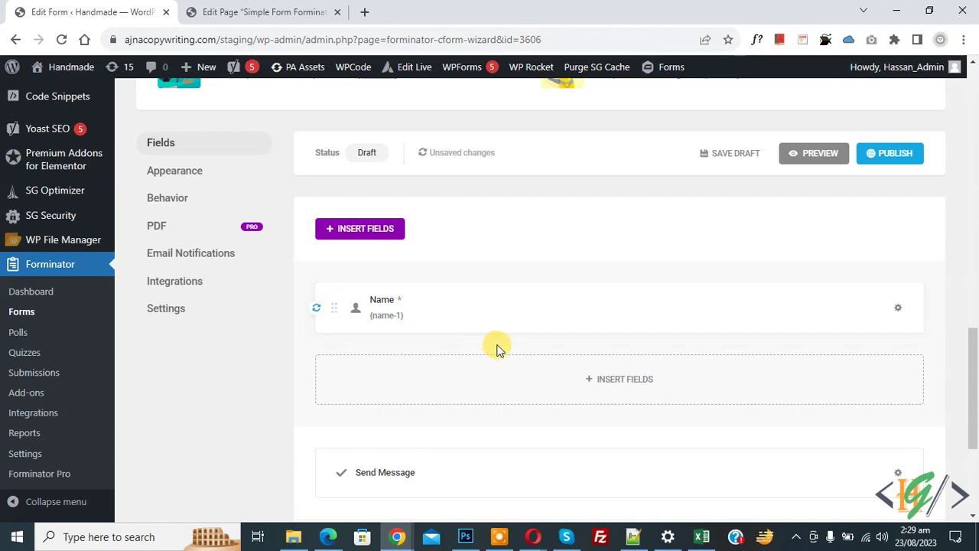
click(622, 389)
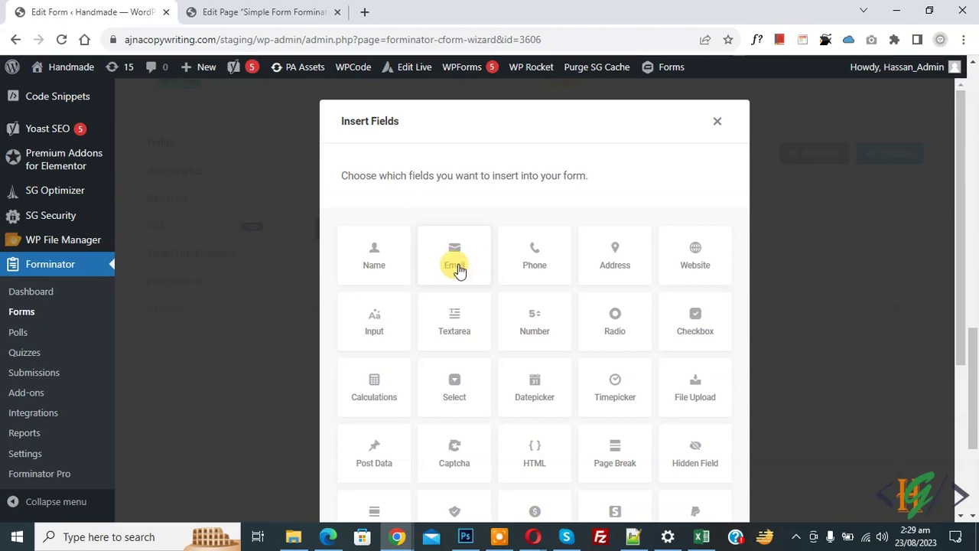
Step: Add an Email field and set it to Required with Validate Field enabled
click(457, 266)
scroll(536, 267, down, 3)
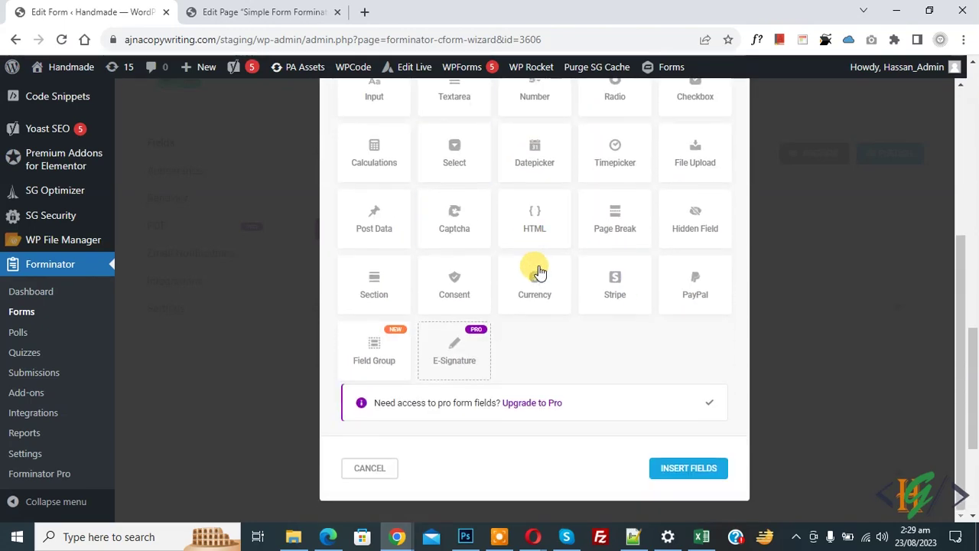
click(673, 470)
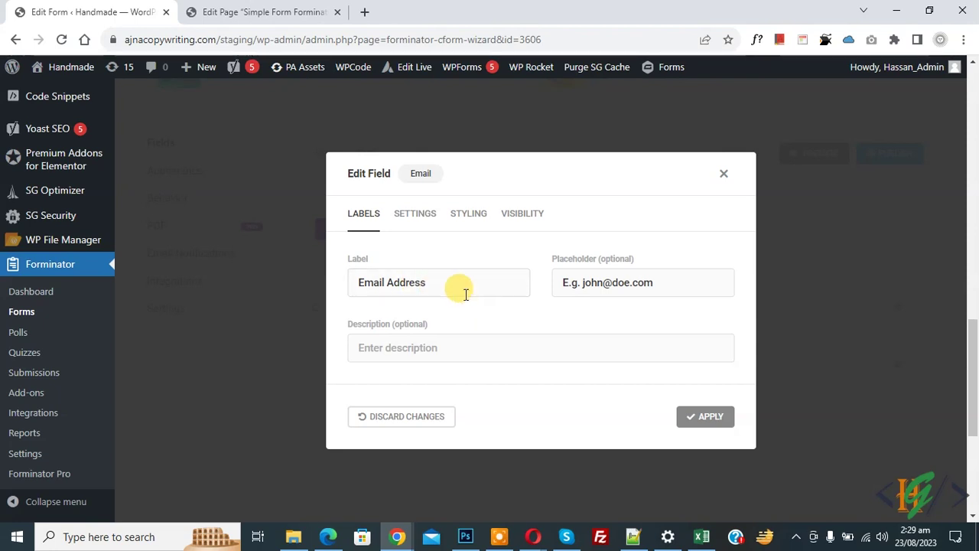
click(417, 218)
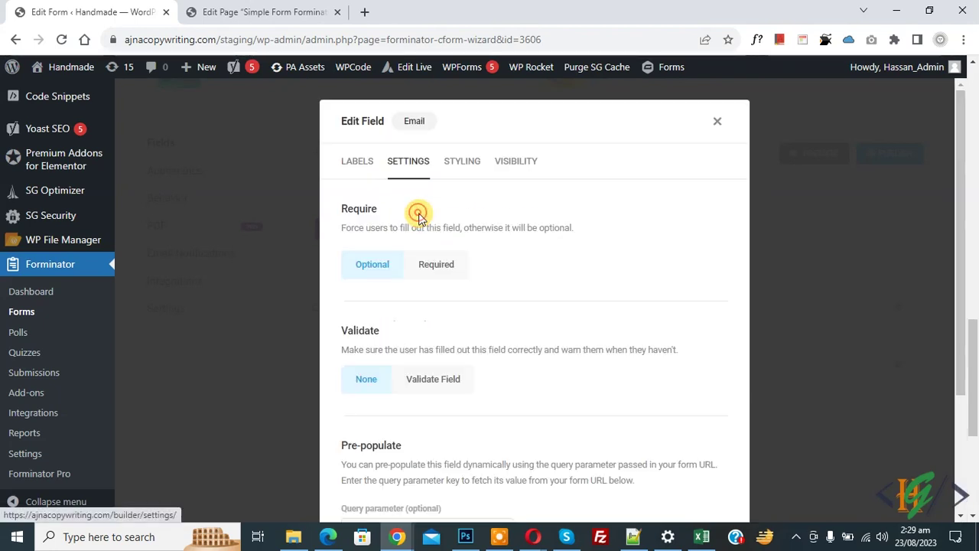
click(436, 265)
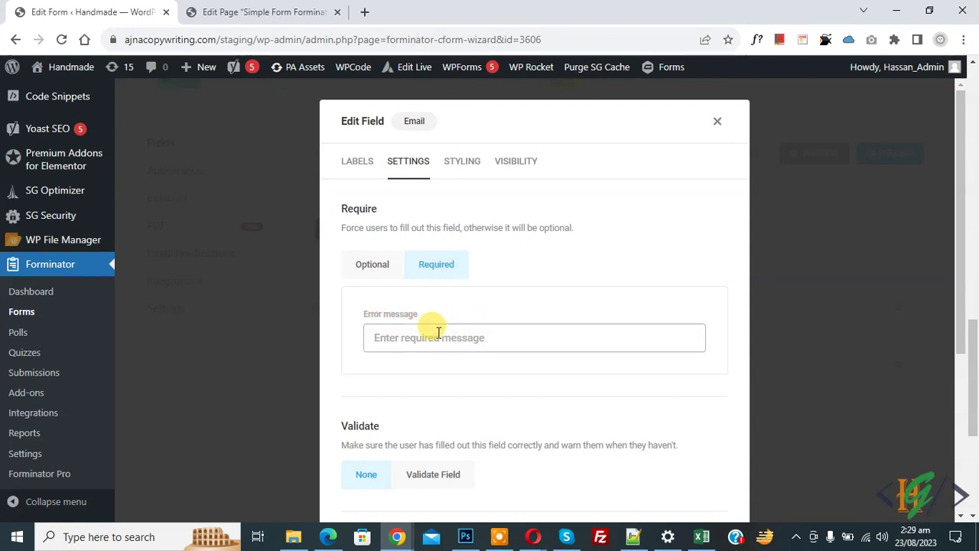
scroll(436, 297, down, 2)
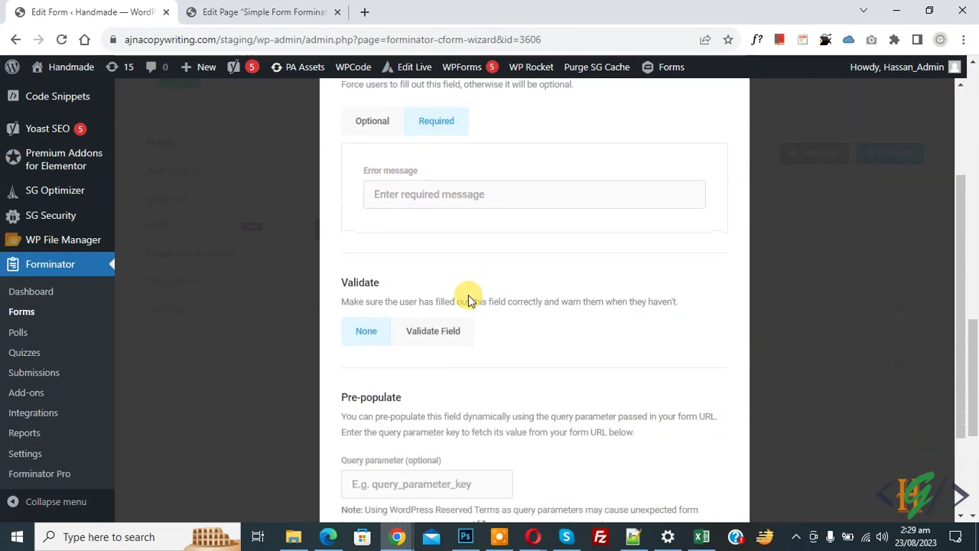
click(431, 340)
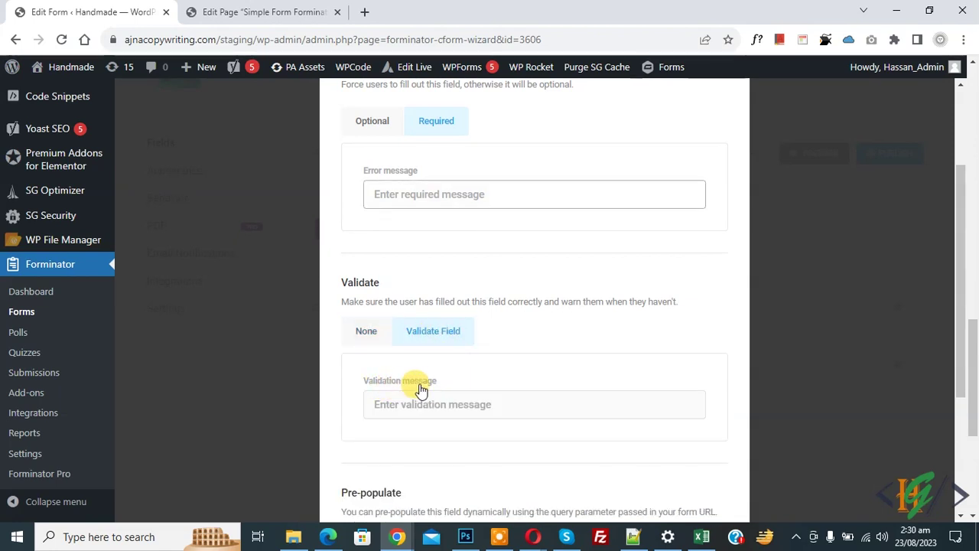
Step: Apply the Email field changes and place Name beside Email Address on one row
scroll(455, 371, down, 2)
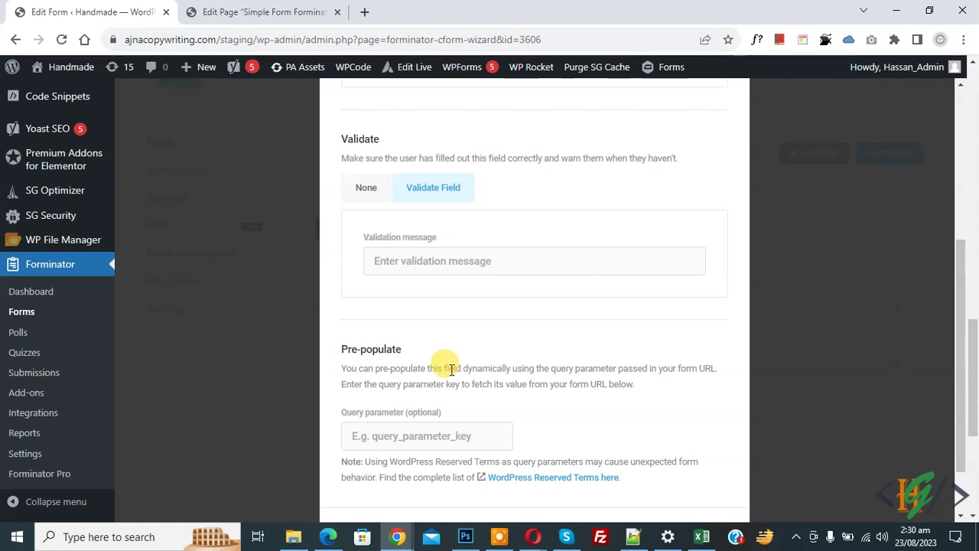
scroll(489, 398, up, 1)
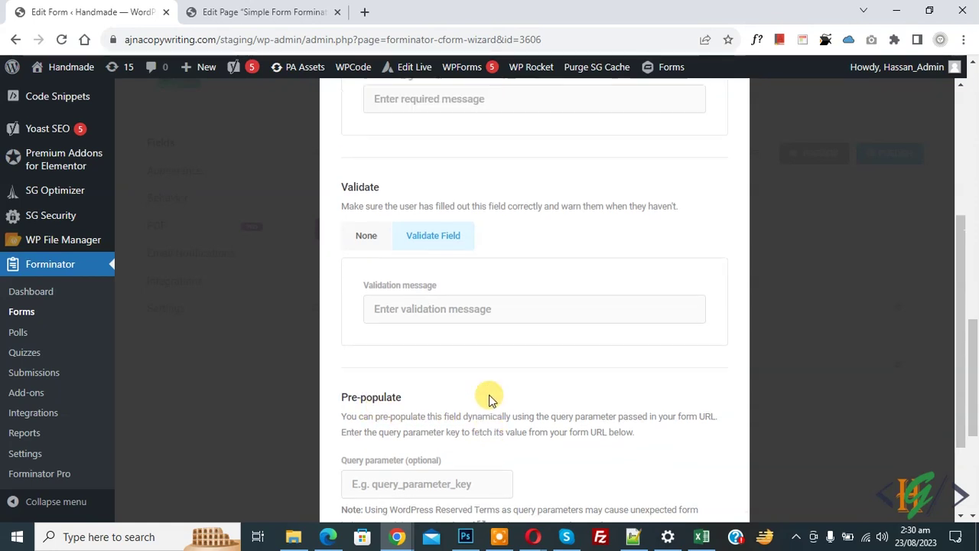
scroll(489, 398, up, 3)
click(517, 173)
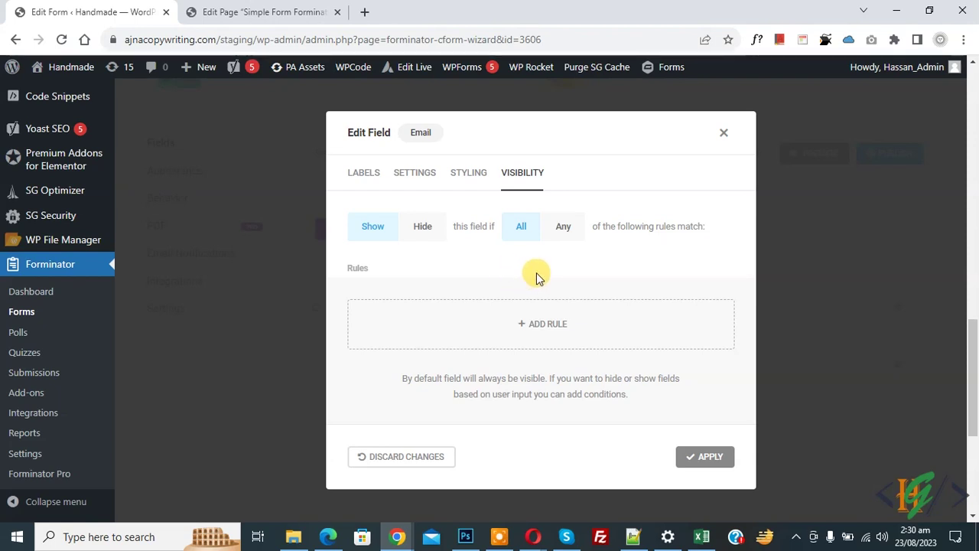
click(711, 456)
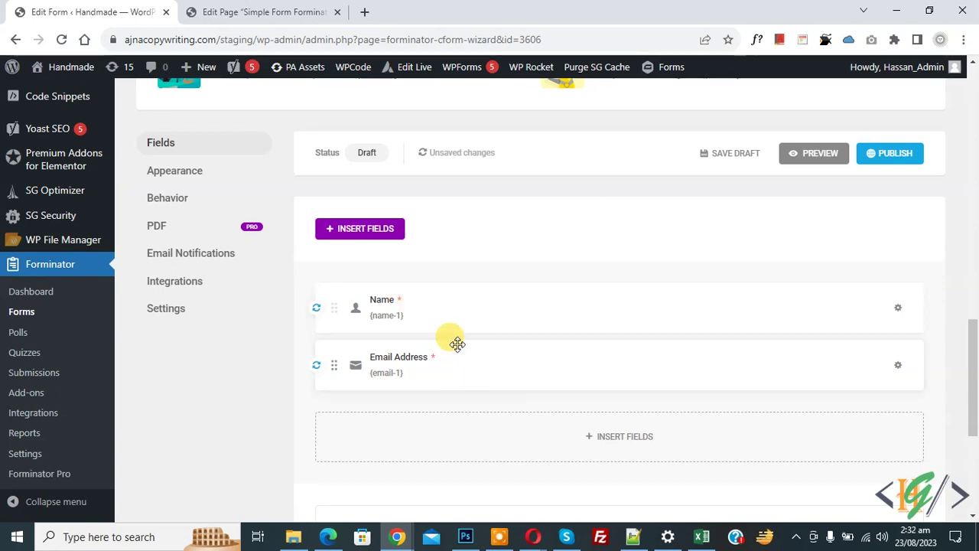
drag(444, 314, 332, 361)
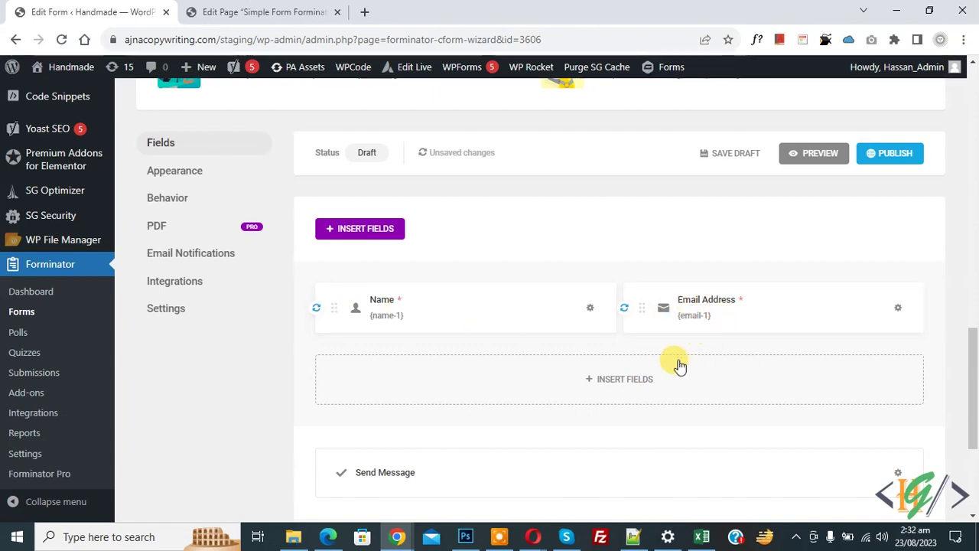
click(641, 380)
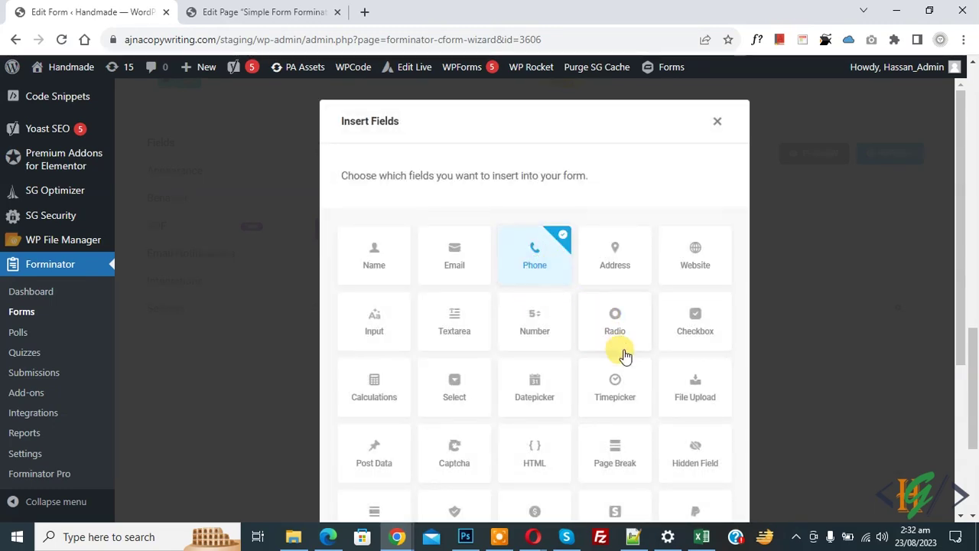
Step: Add a Phone field and make it required
scroll(622, 355, down, 3)
click(686, 487)
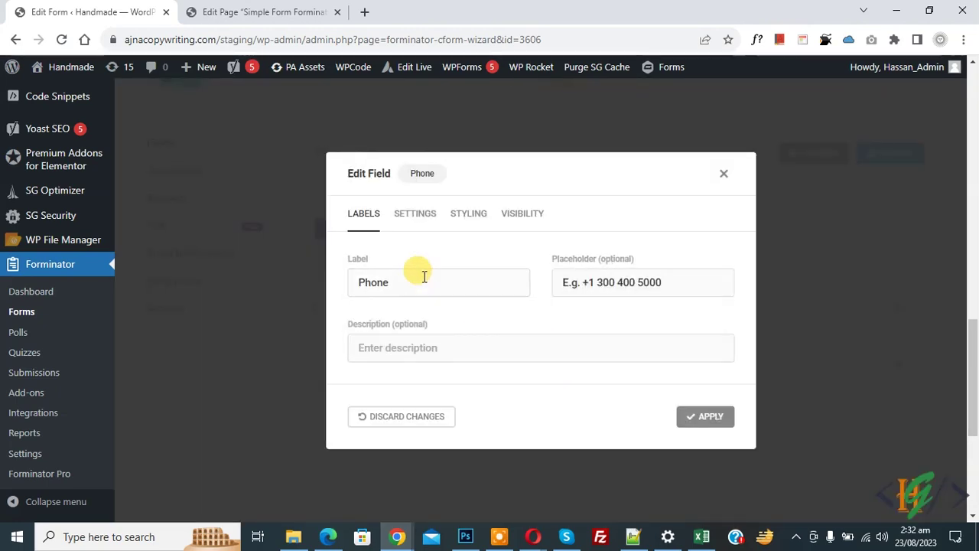
click(415, 215)
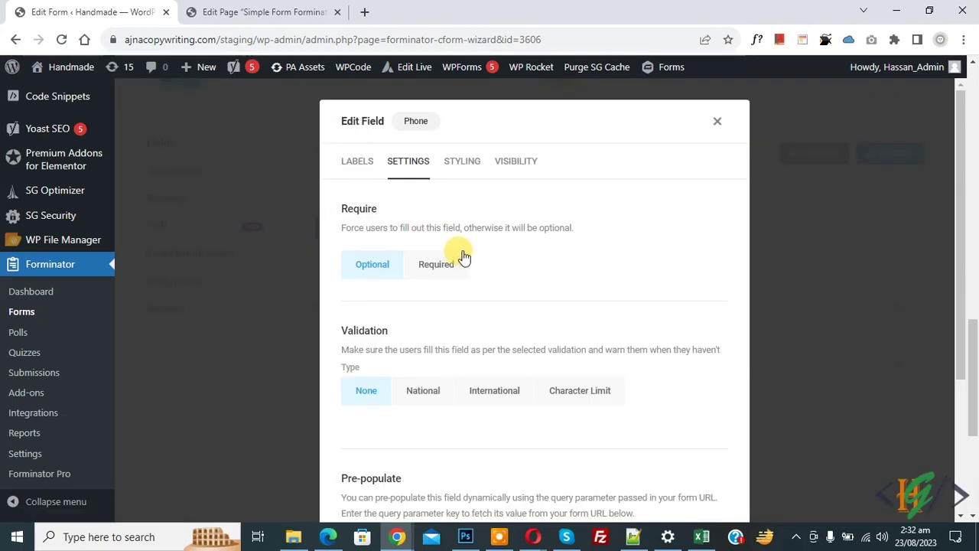
click(432, 268)
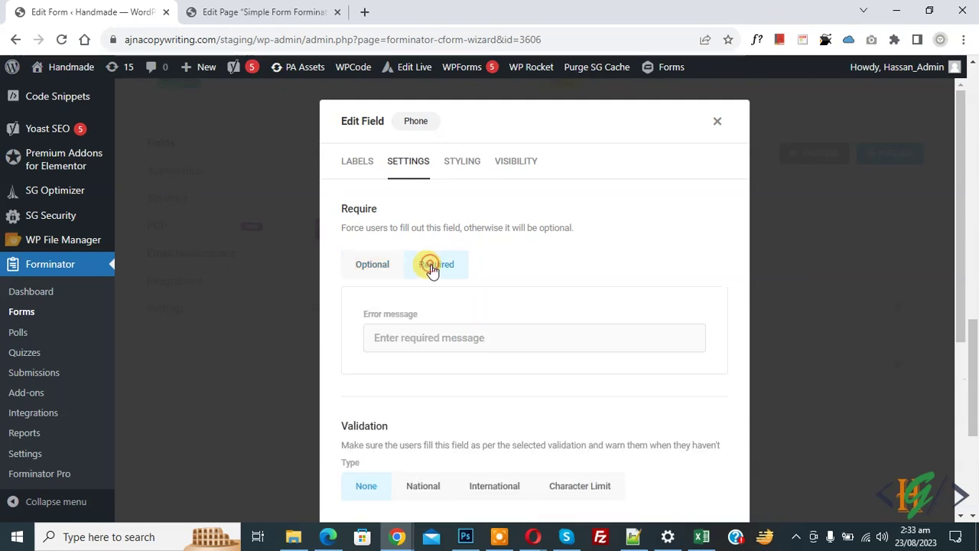
scroll(415, 268, down, 3)
Step: Try national, international and character-limit validation, then leave None and apply
click(427, 276)
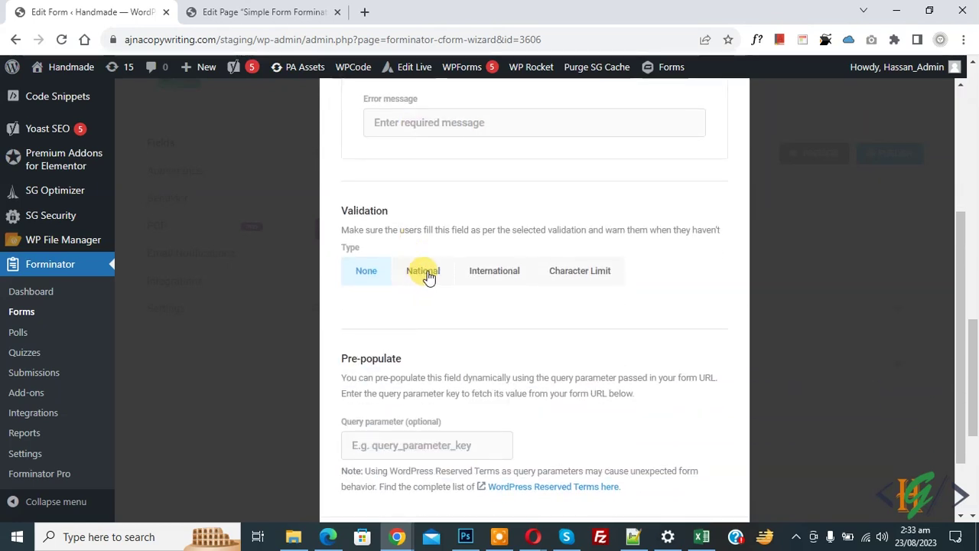
click(496, 280)
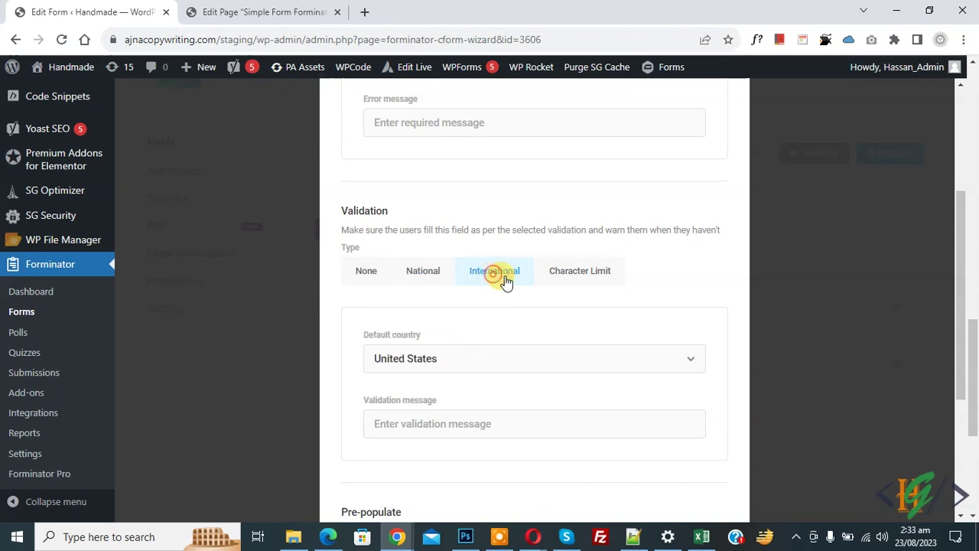
click(583, 278)
click(427, 277)
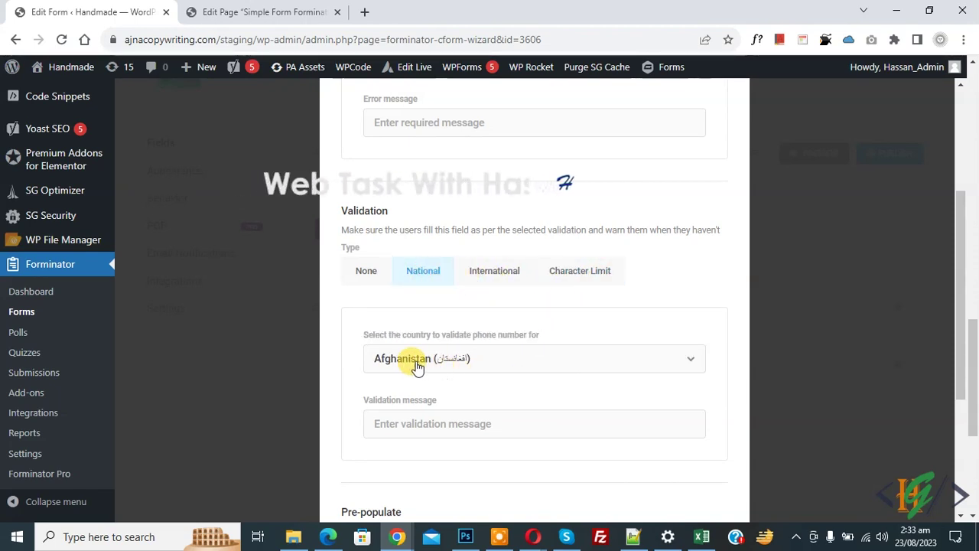
click(484, 275)
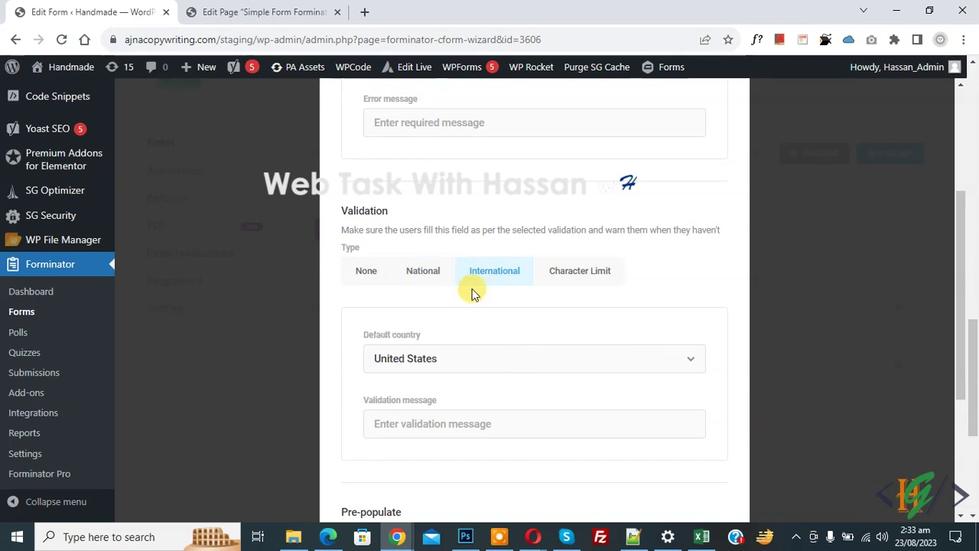
click(367, 272)
scroll(525, 293, down, 2)
click(701, 464)
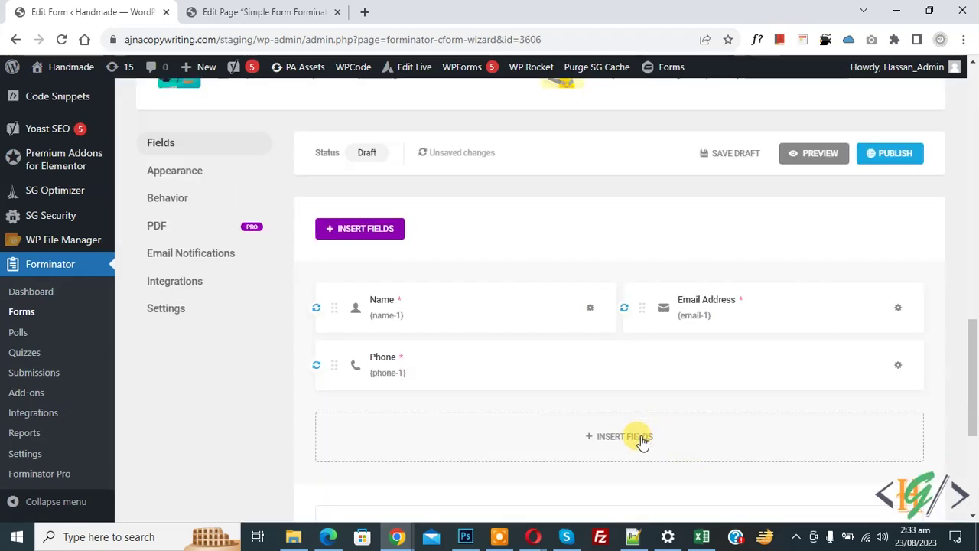
Step: Add an Input field with label and placeholder set to Subject
click(633, 443)
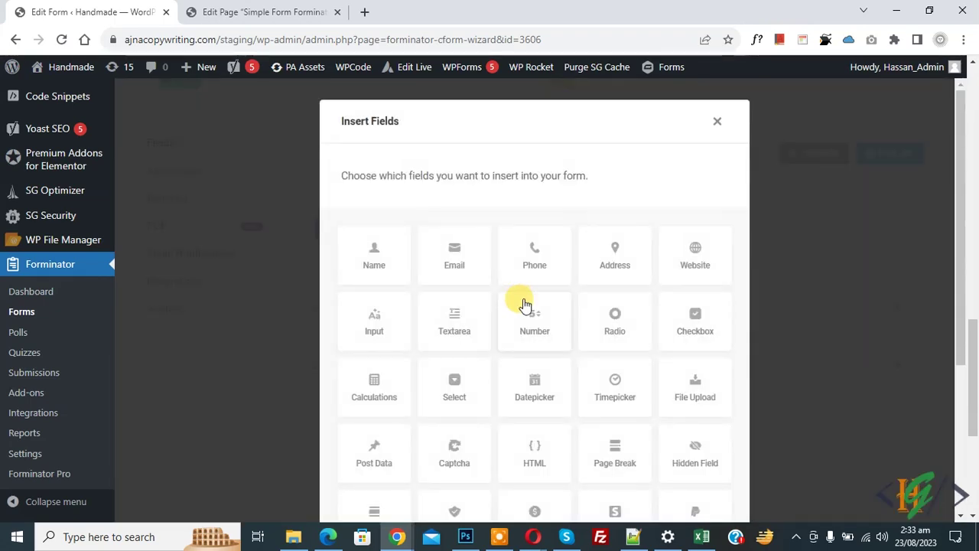
click(378, 336)
scroll(546, 288, down, 3)
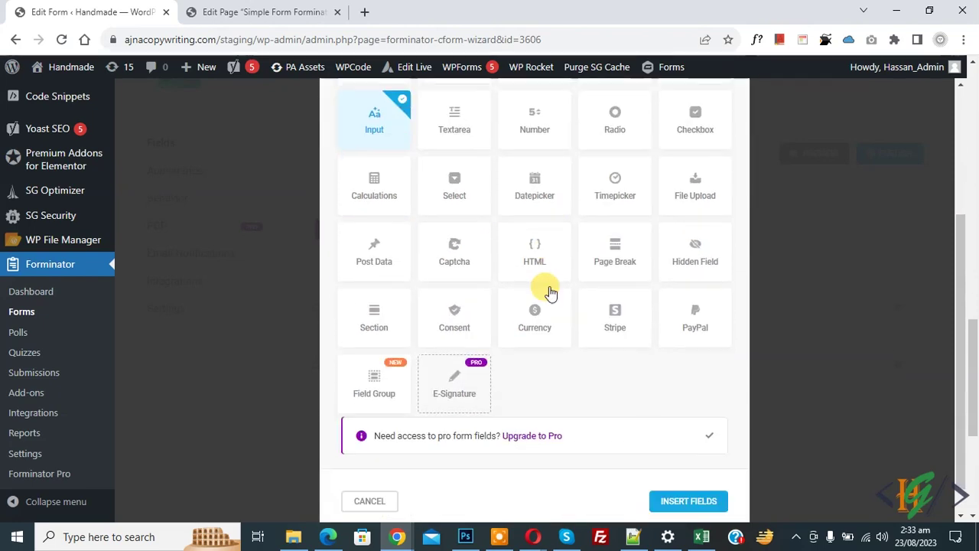
click(677, 470)
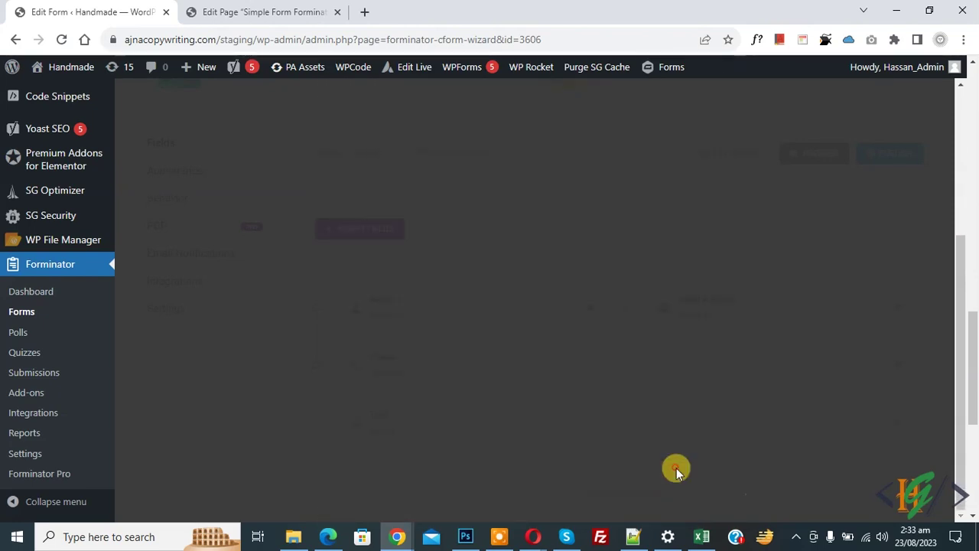
click(400, 253)
double_click(398, 251)
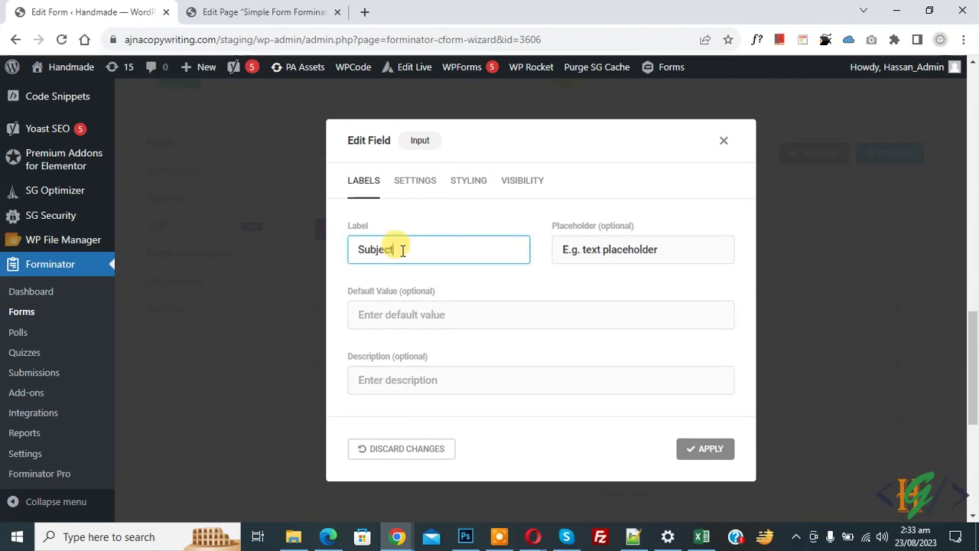
double_click(591, 251)
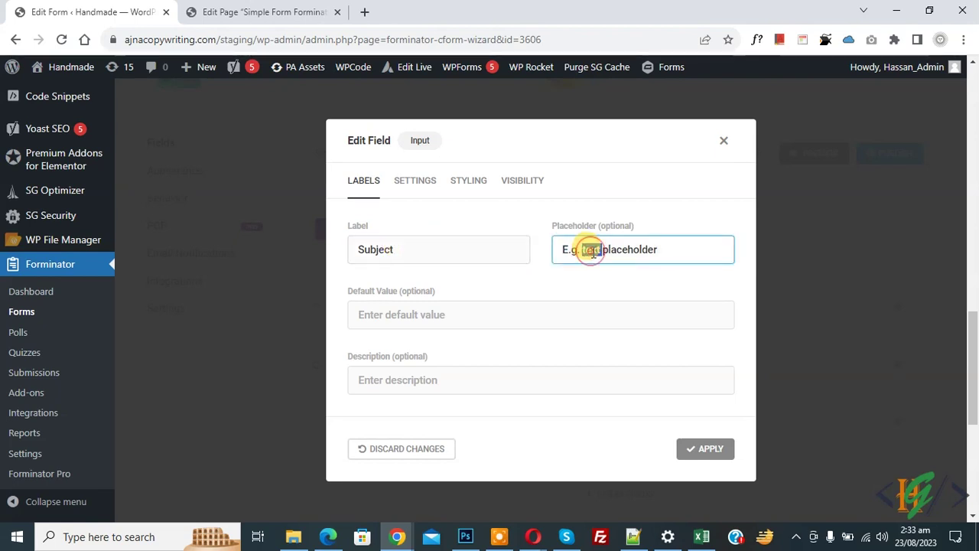
triple_click(595, 252)
key(BackSpace)
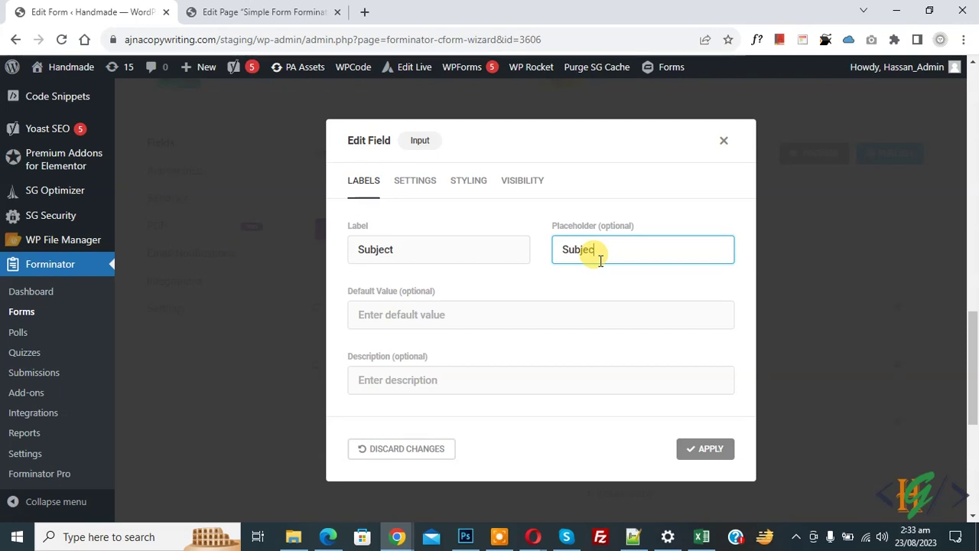
Step: Make the Subject field required and apply its changes
click(415, 180)
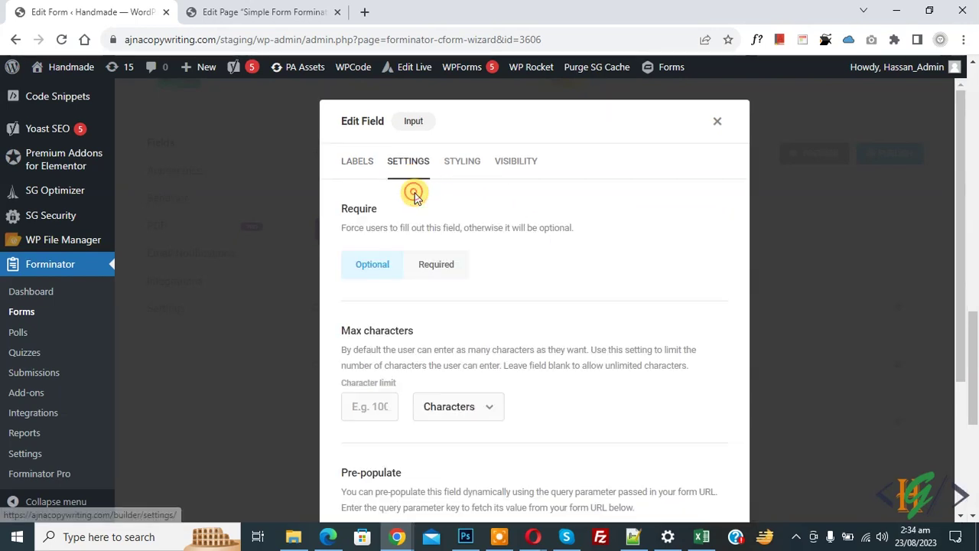
click(440, 268)
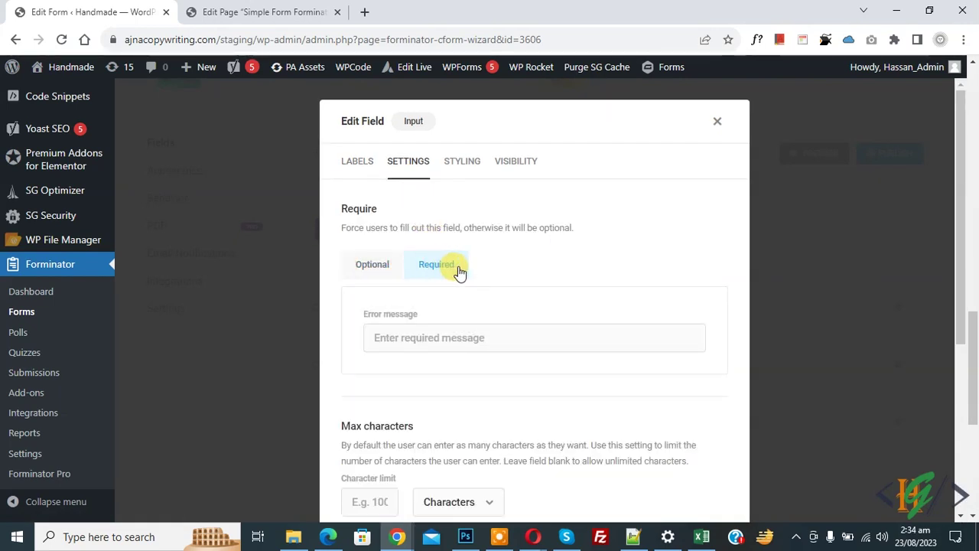
scroll(457, 269, down, 2)
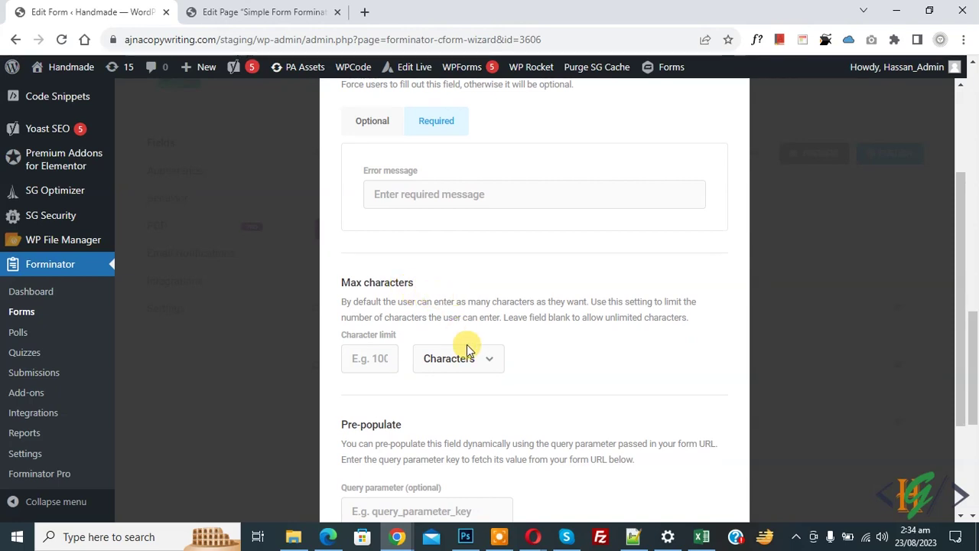
scroll(526, 342, up, 2)
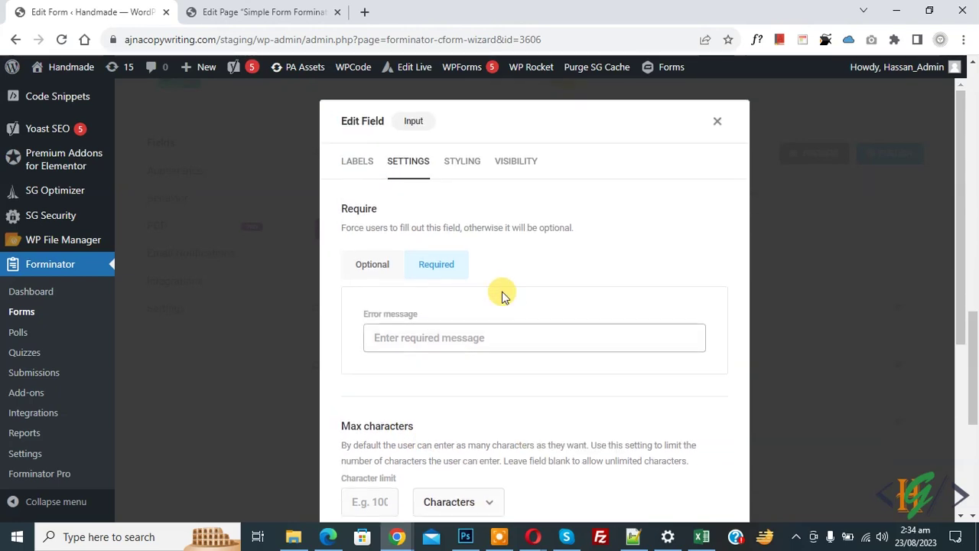
scroll(505, 299, down, 5)
click(703, 471)
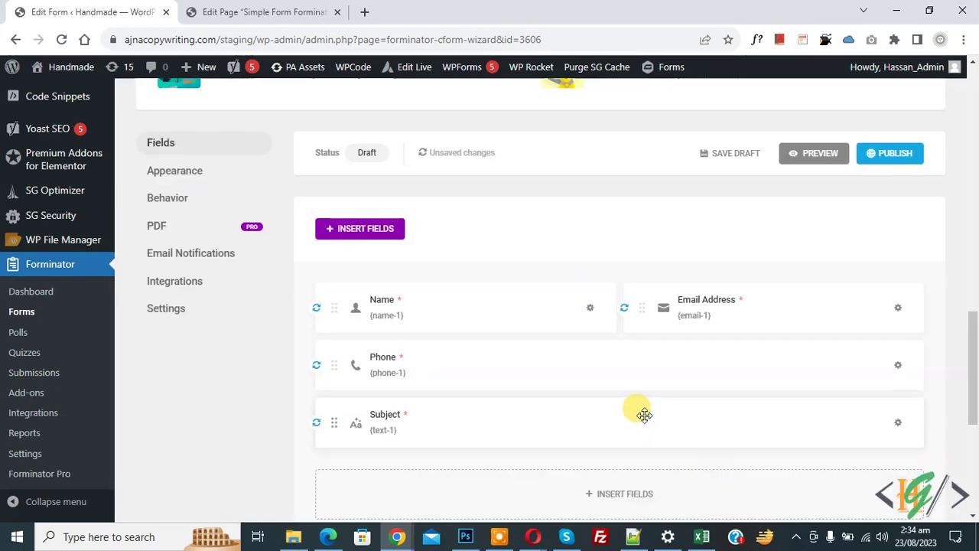
Step: Insert a Textarea field and relabel it 'Your Message'
scroll(559, 353, down, 3)
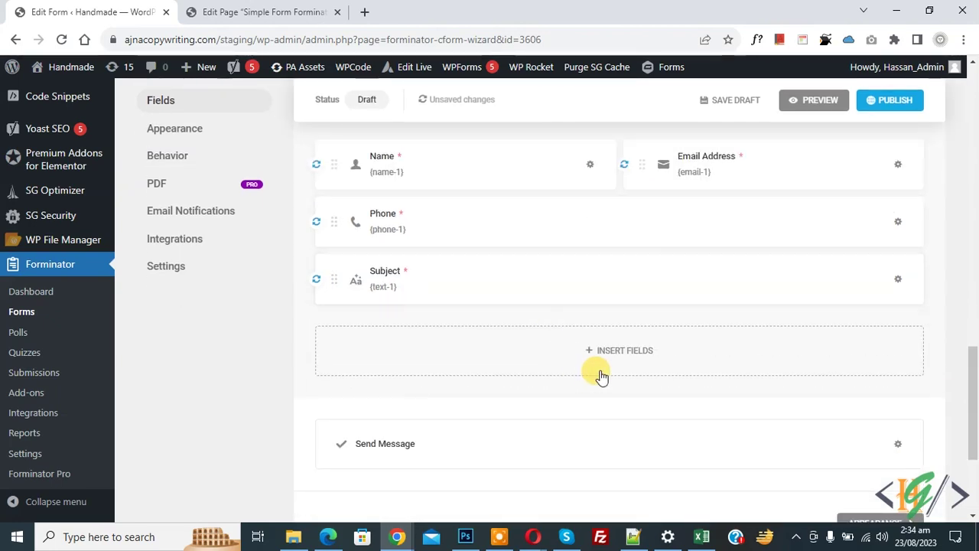
click(612, 362)
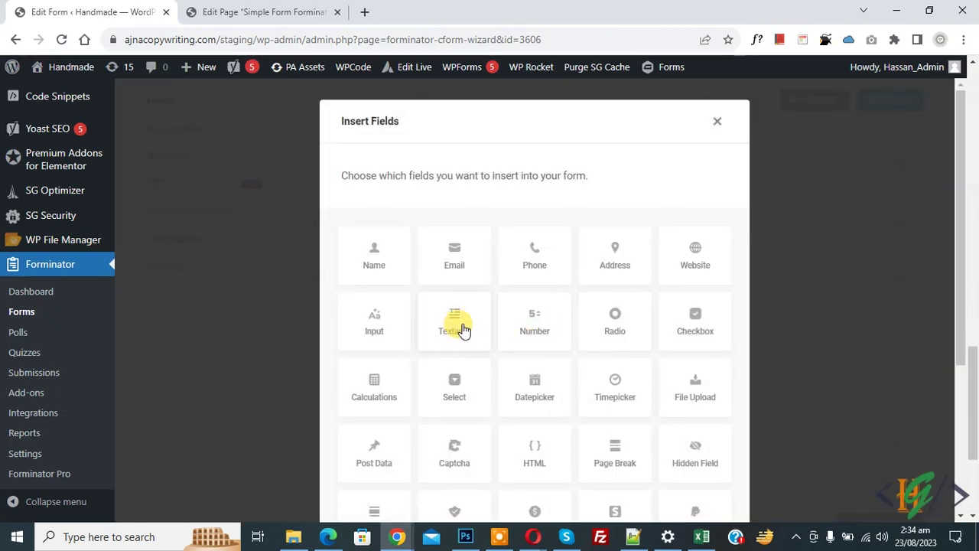
click(462, 329)
scroll(624, 407, down, 3)
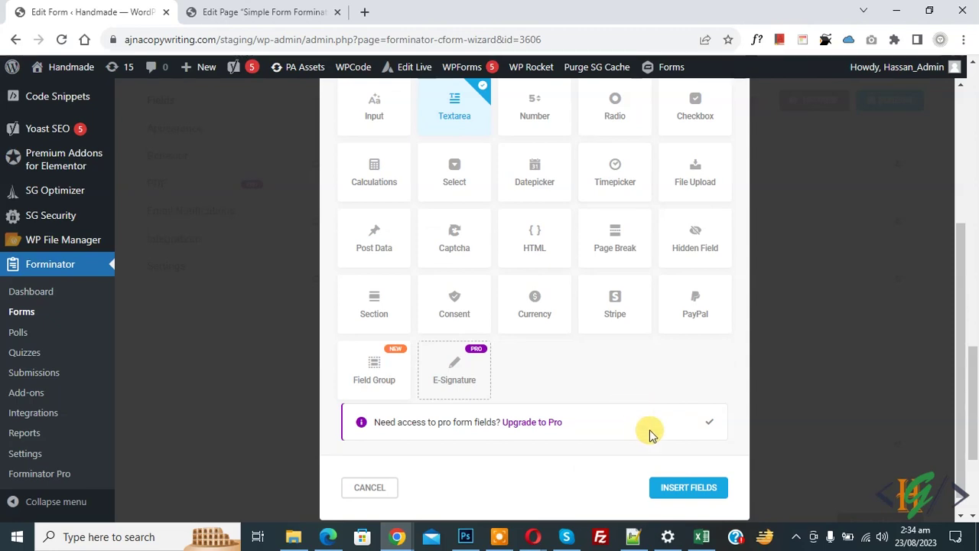
click(691, 489)
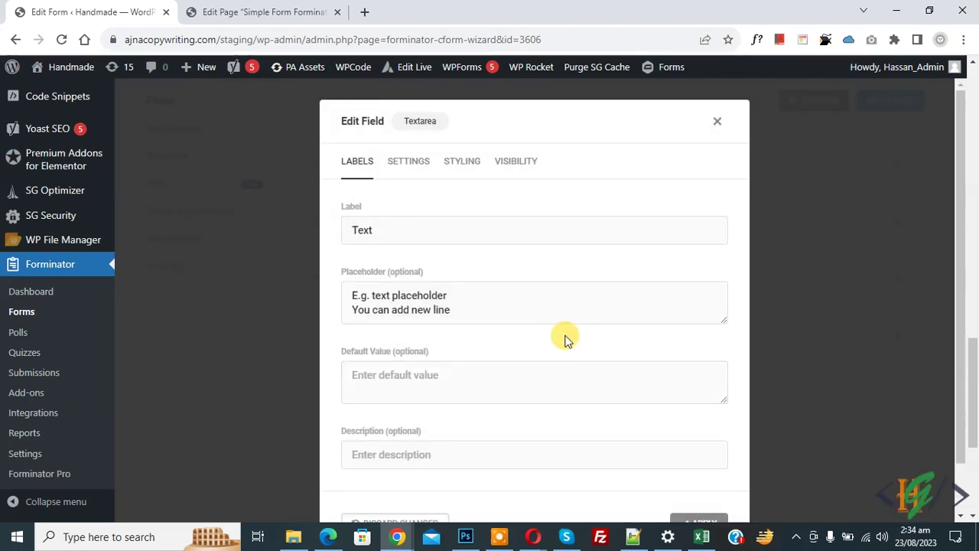
double_click(407, 232)
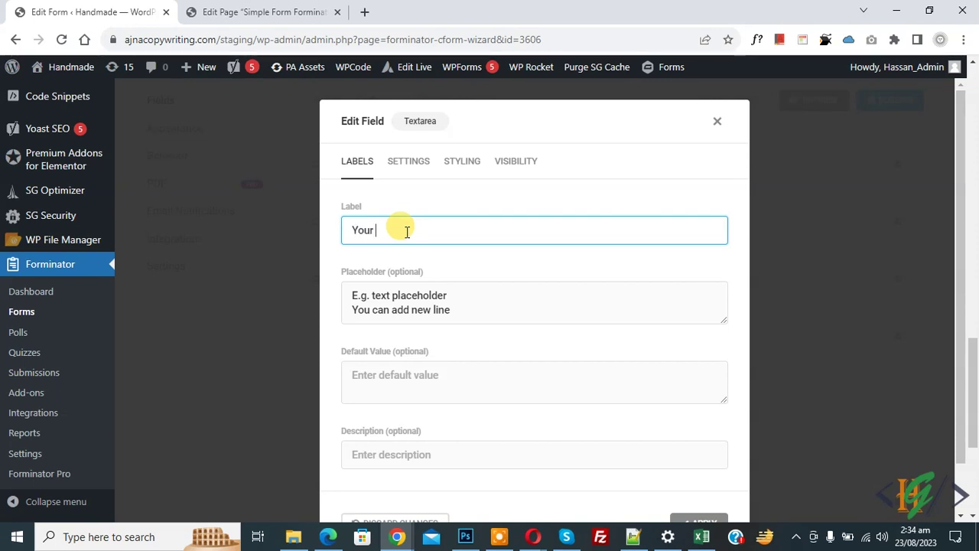
Step: Make Your Message required with the rich-text editor enabled, then publish the form
click(408, 163)
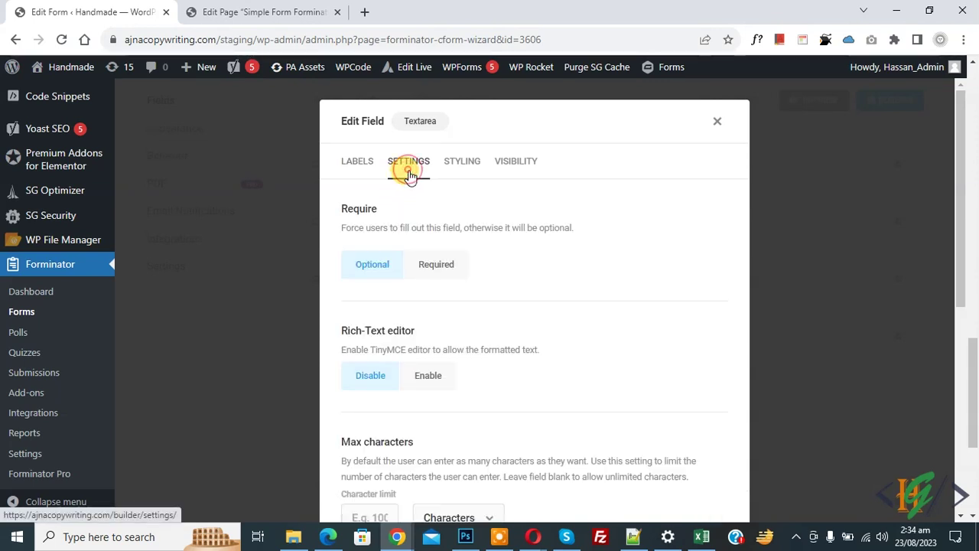
click(438, 265)
scroll(435, 267, down, 2)
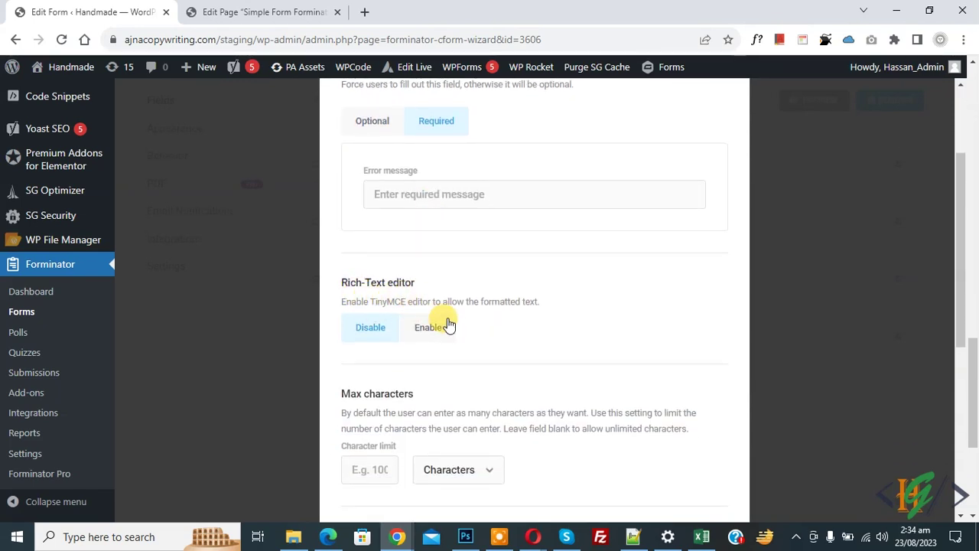
click(448, 329)
scroll(704, 442, down, 5)
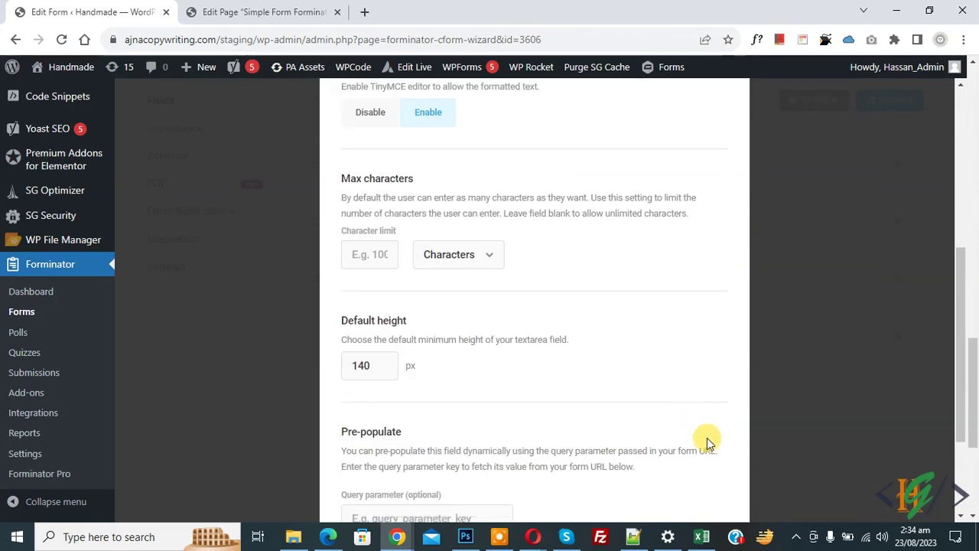
scroll(715, 476, down, 2)
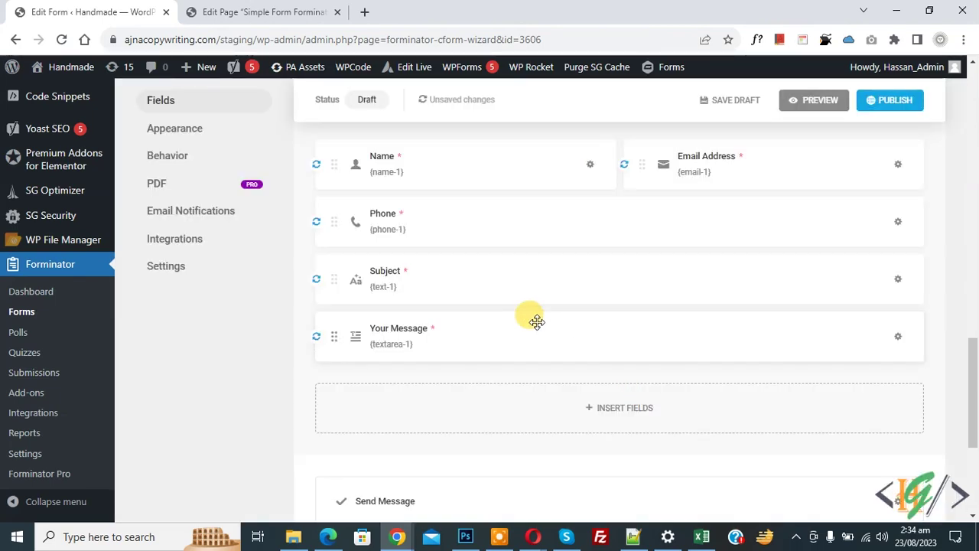
click(886, 100)
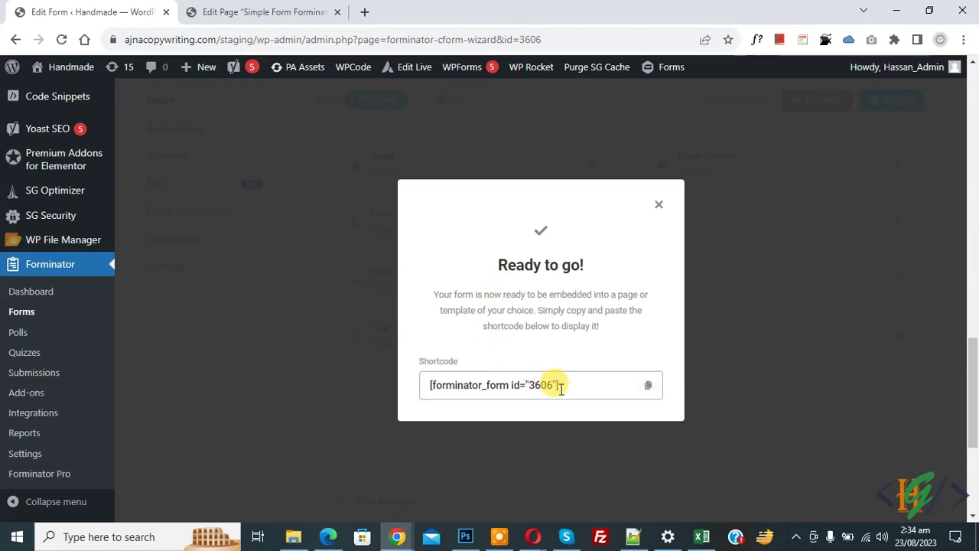
Step: Paste the [forminator_form id="3606"] shortcode into the Simple Form Forminator page and update it
click(648, 386)
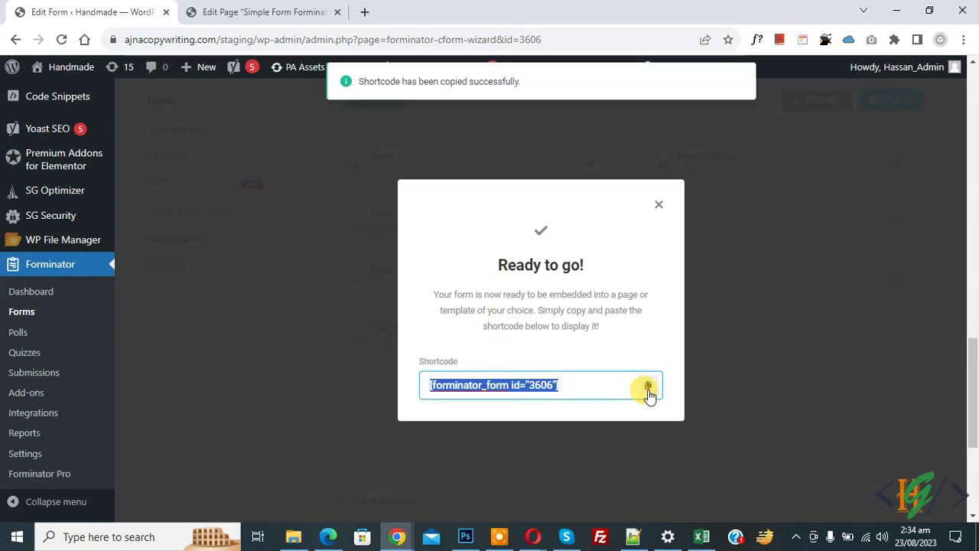
click(297, 6)
scroll(383, 192, down, 10)
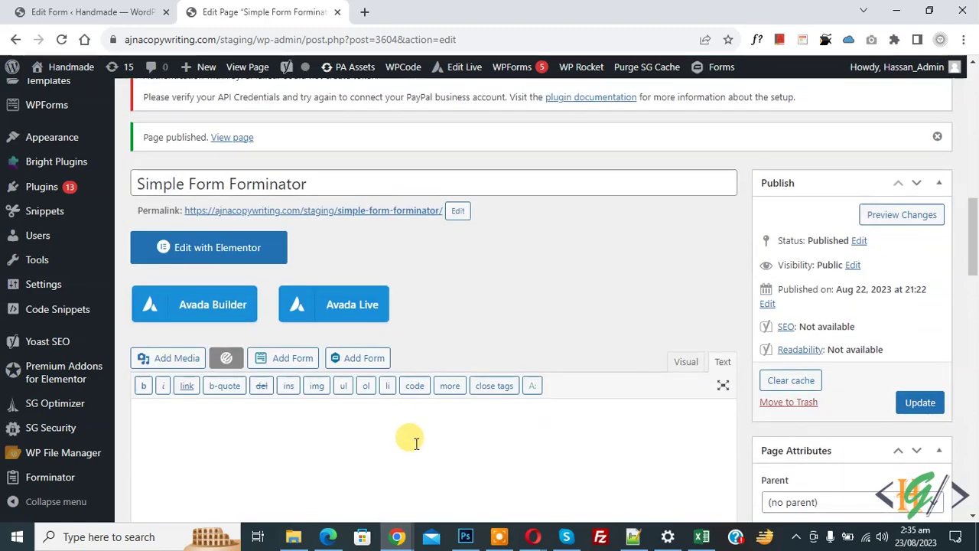
click(413, 442)
key(ctrl+v)
click(917, 406)
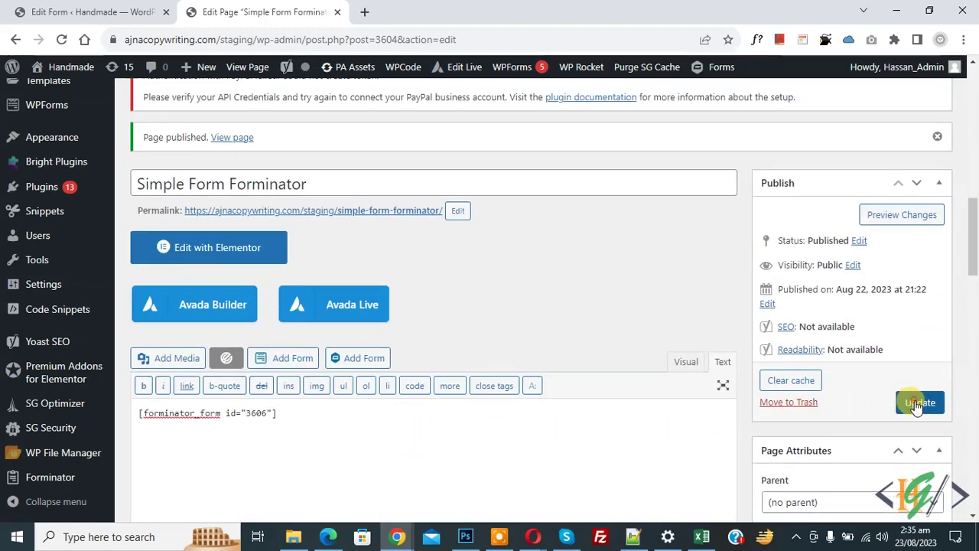
Step: Open the updated page's permalink in a new browser tab
scroll(398, 141, down, 3)
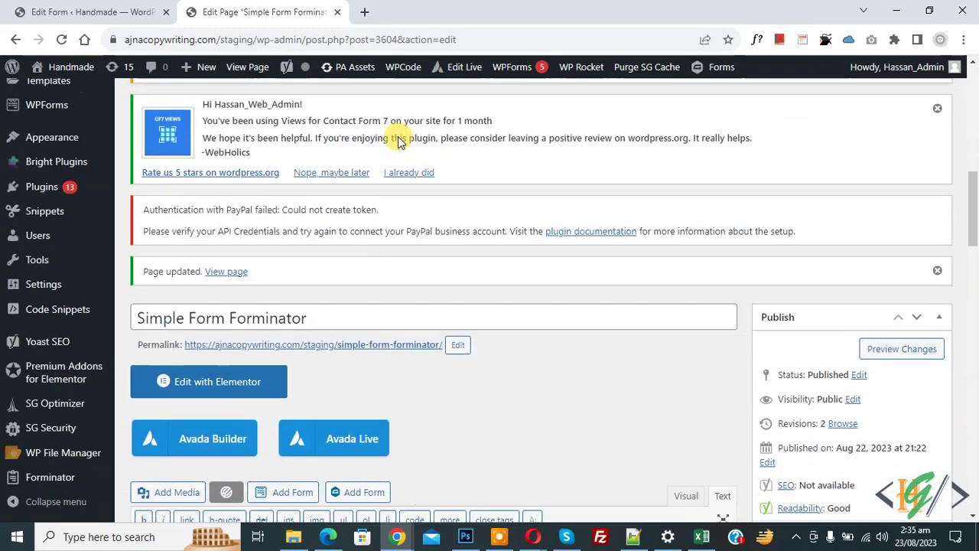
scroll(398, 141, down, 3)
right_click(366, 142)
click(406, 149)
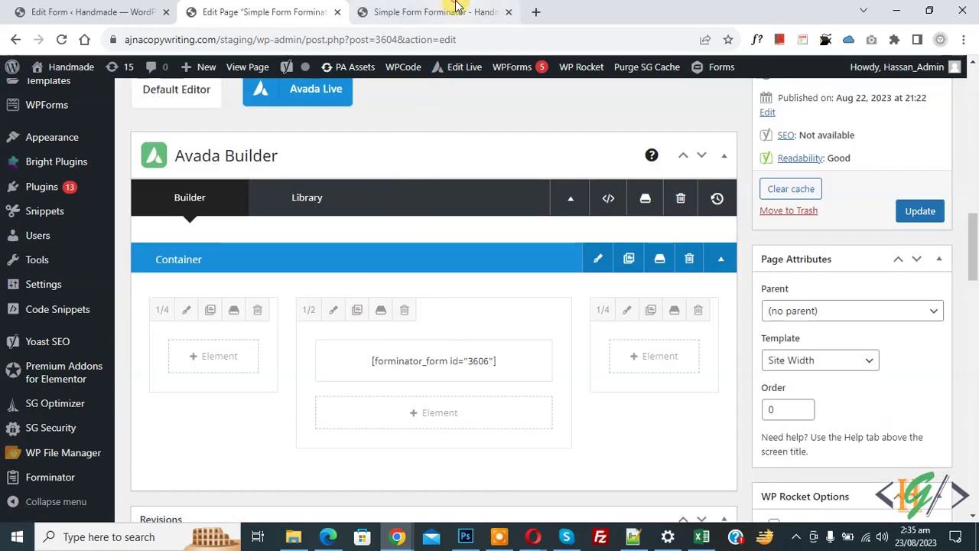
Step: Check the form on the live page, then return to the builder and dismiss the Ready to go! dialog
click(455, 9)
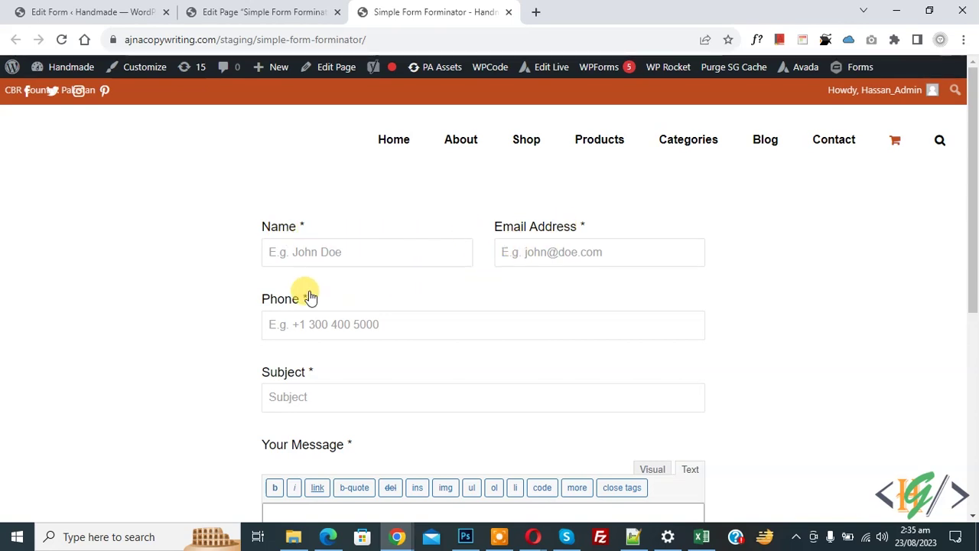
scroll(301, 280, down, 2)
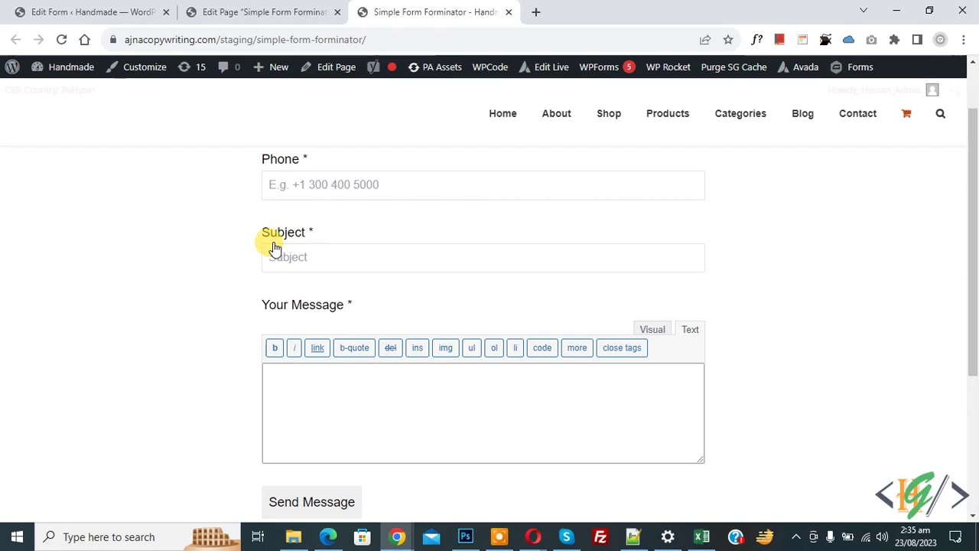
scroll(302, 314, down, 2)
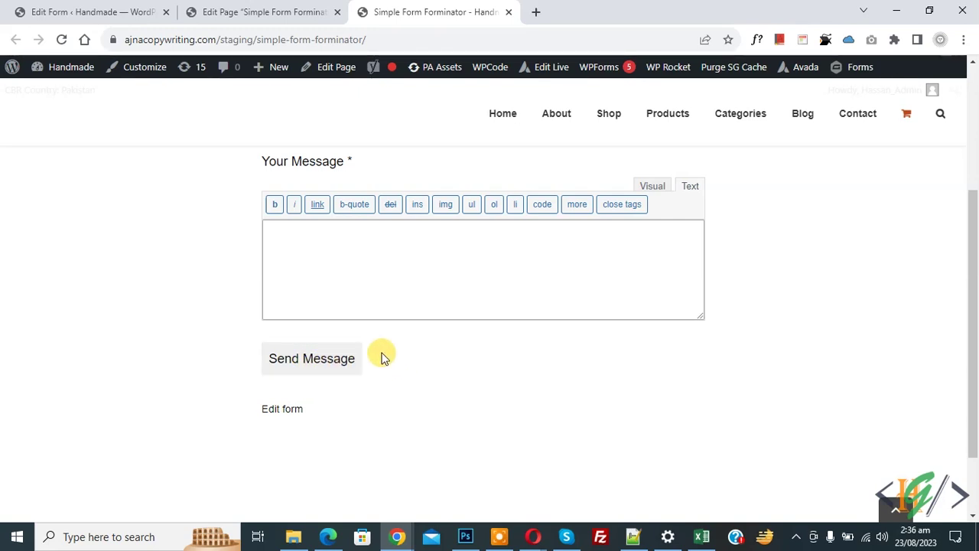
click(88, 12)
click(659, 206)
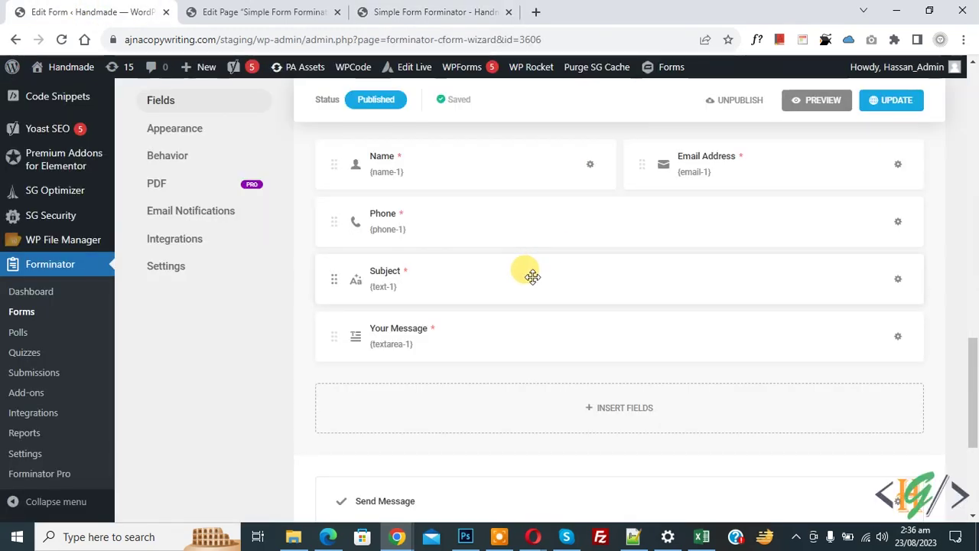
Step: Review the Send Message button's visibility and styling options, then apply its settings
scroll(492, 276, down, 3)
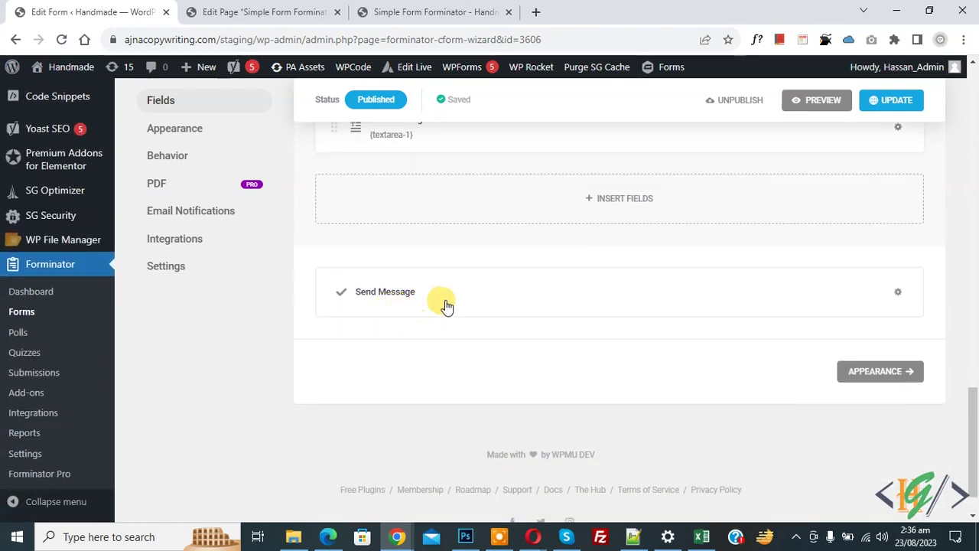
click(447, 305)
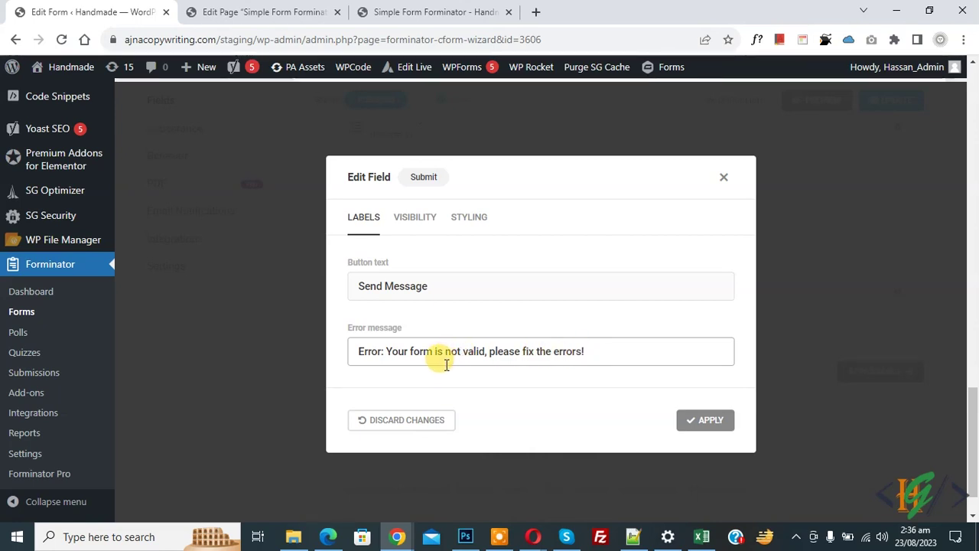
click(406, 220)
click(469, 181)
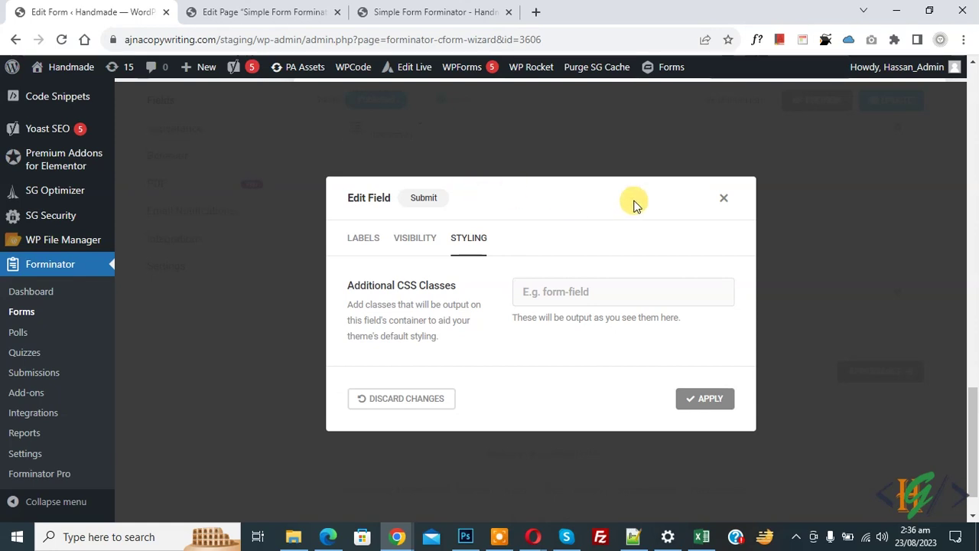
click(378, 244)
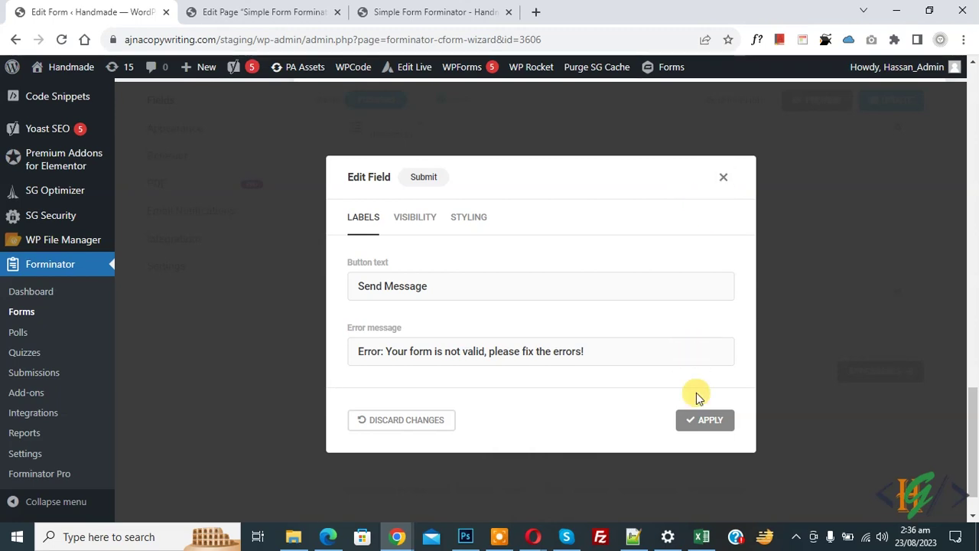
click(716, 417)
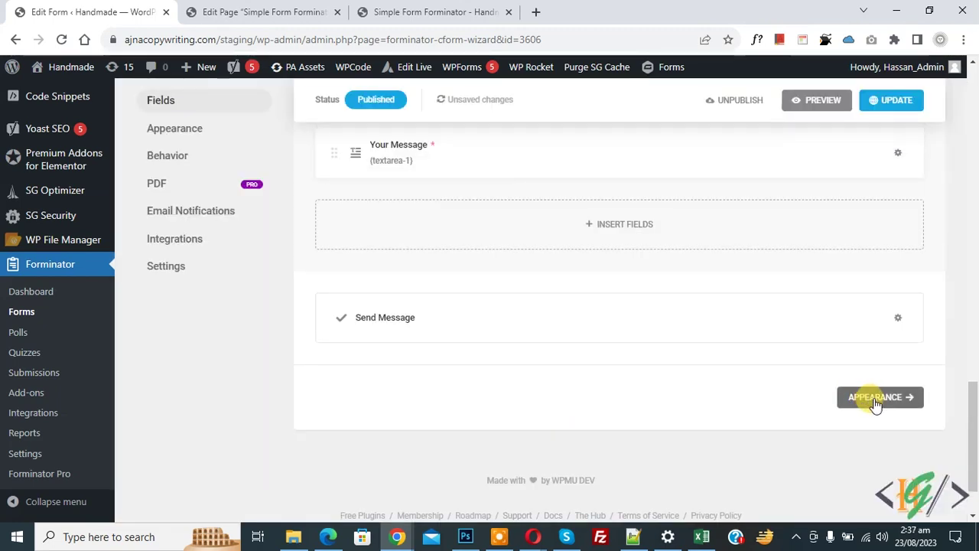
Step: In Appearance, preview the Flat, Bold, Material and None design styles, then keep Default
click(166, 130)
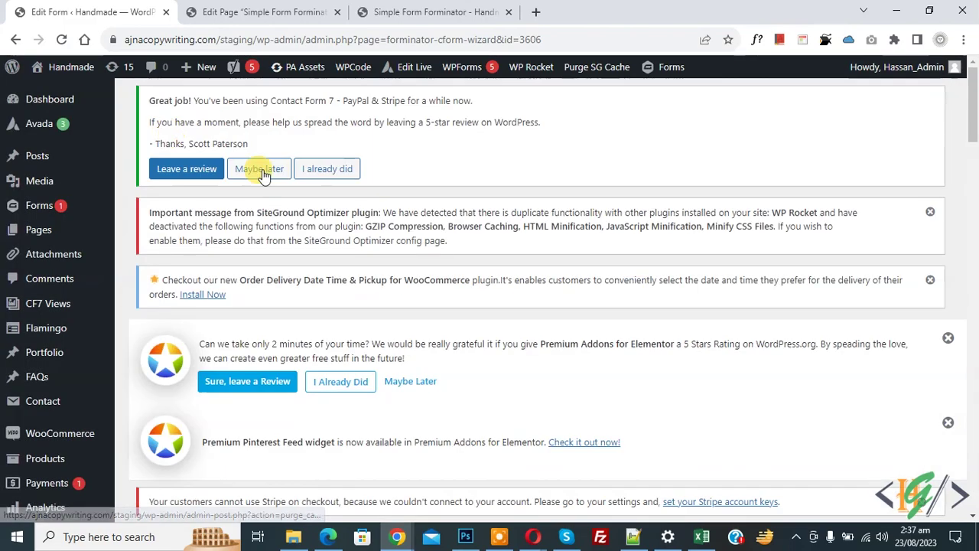
drag(976, 85, 975, 257)
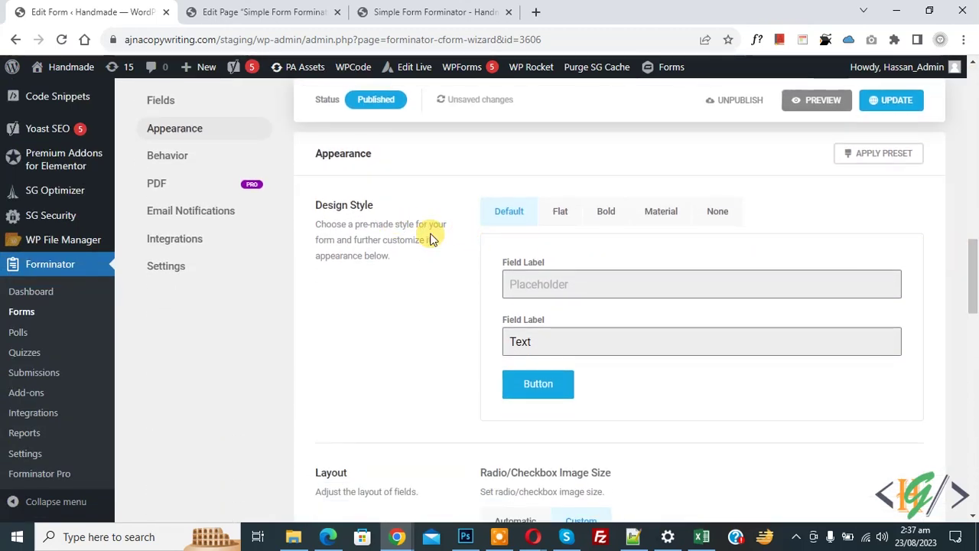
click(561, 222)
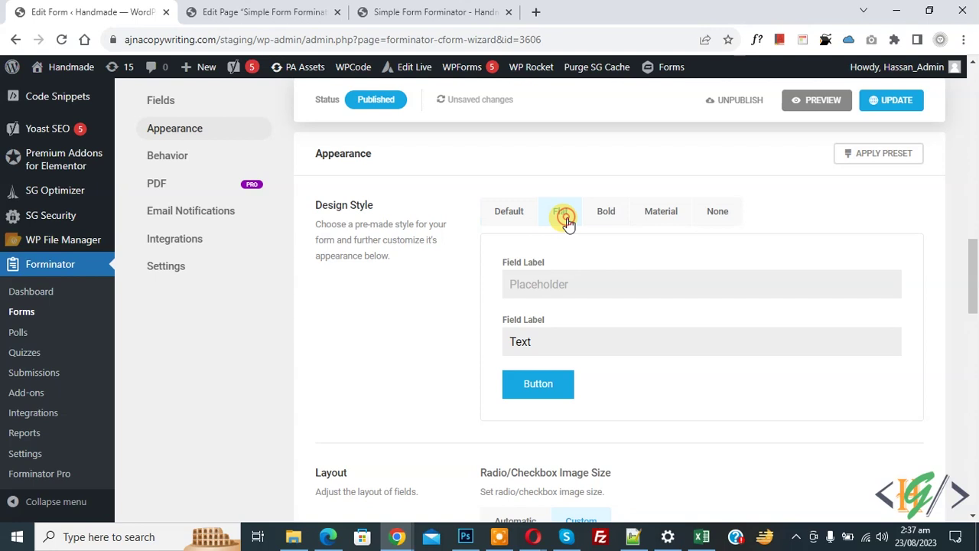
click(608, 220)
click(652, 219)
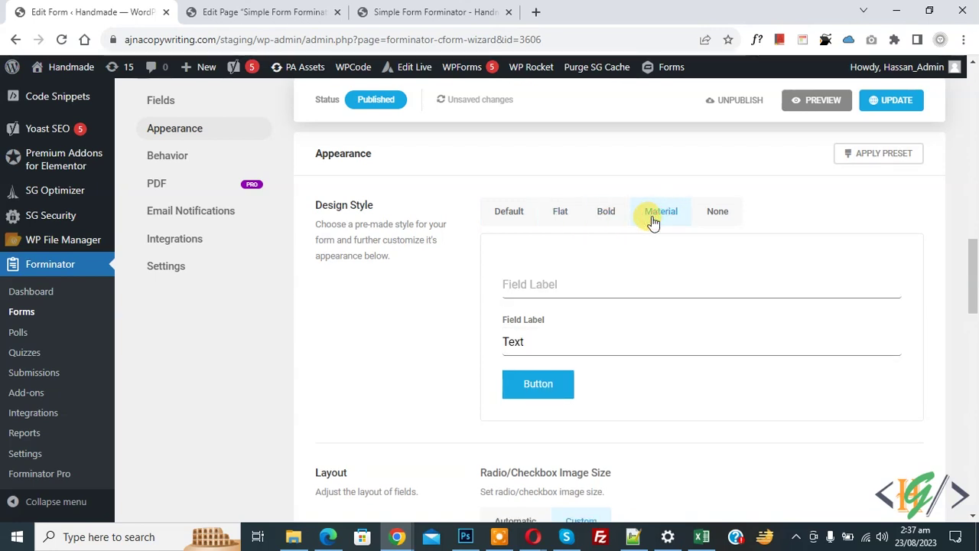
click(717, 220)
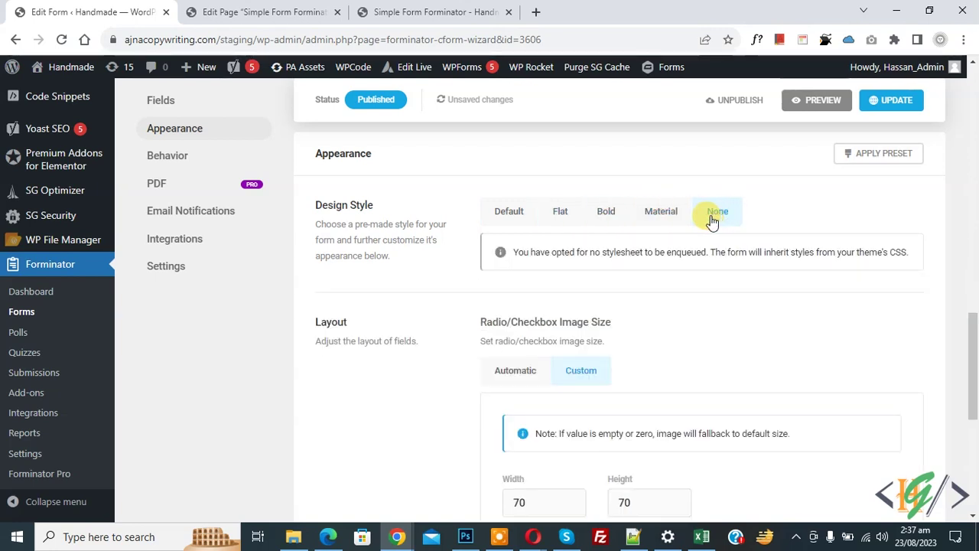
click(509, 219)
scroll(395, 206, down, 4)
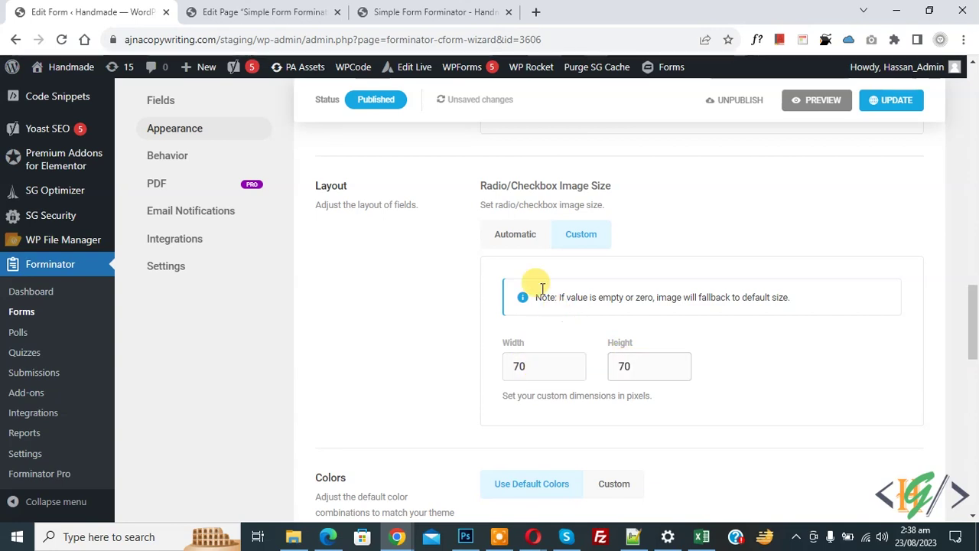
Step: Keep custom checkbox image size and switch colours to Custom, expanding Form Container and Response Success
click(520, 245)
click(564, 234)
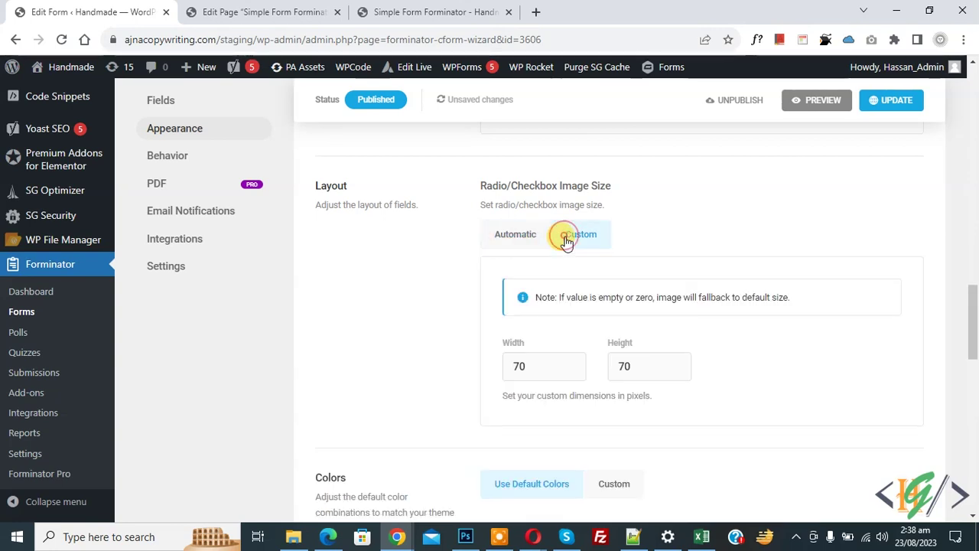
scroll(388, 286, down, 3)
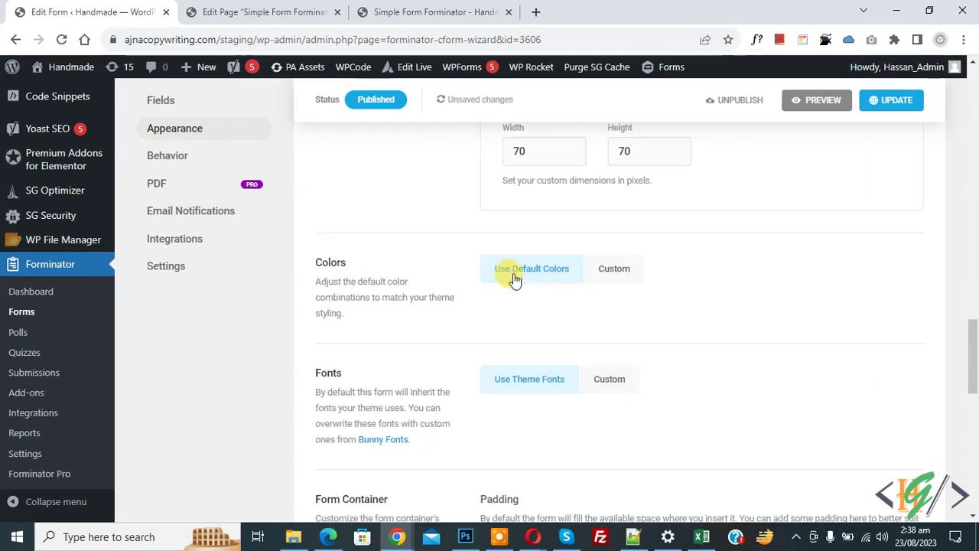
click(603, 277)
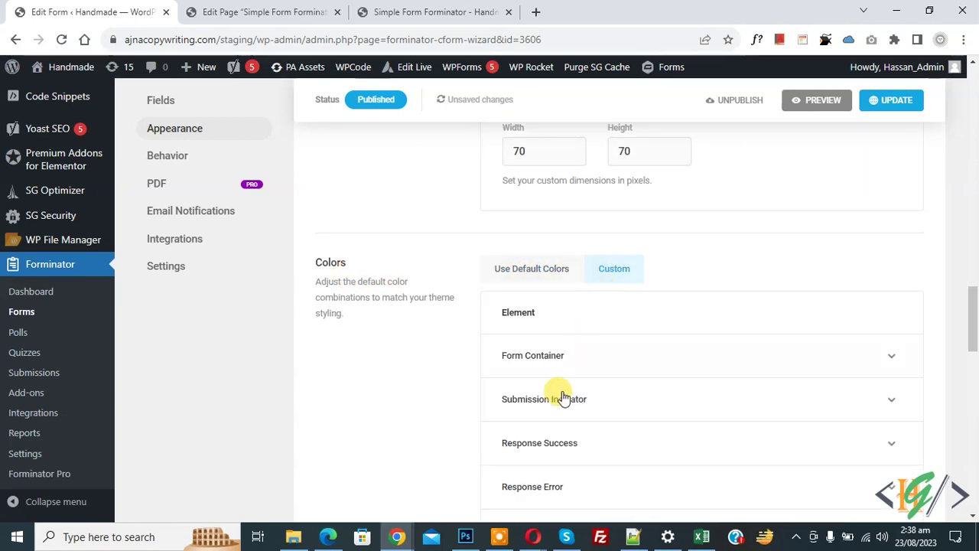
scroll(643, 314, down, 1)
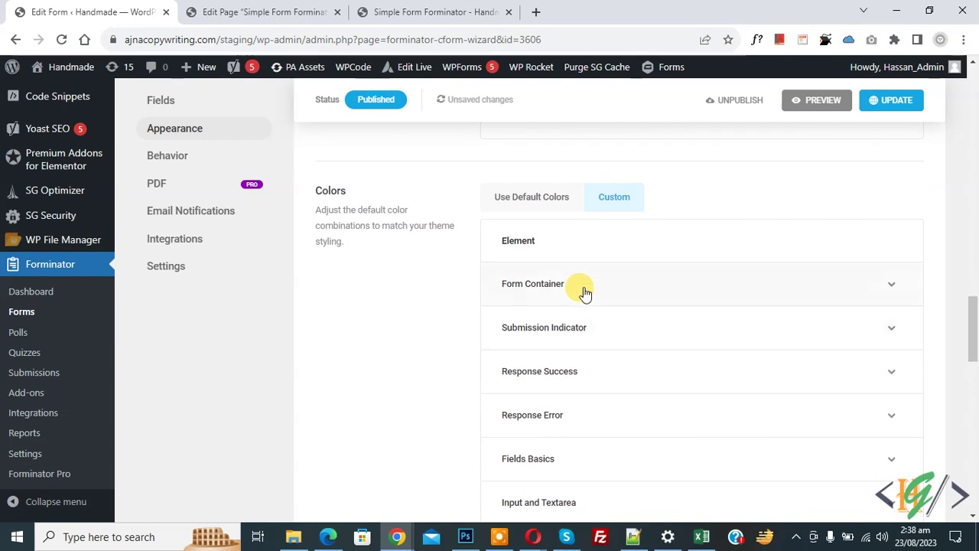
click(585, 290)
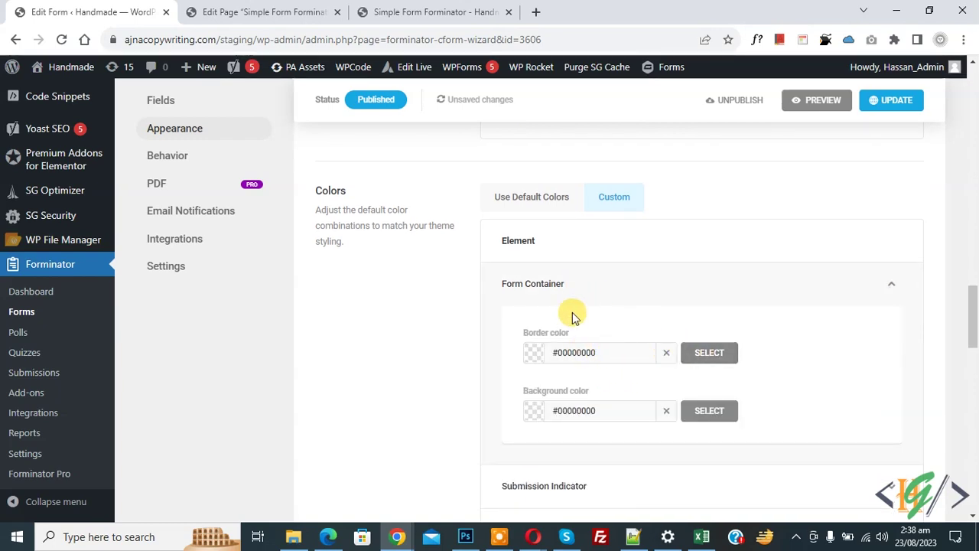
scroll(581, 344, down, 3)
click(541, 326)
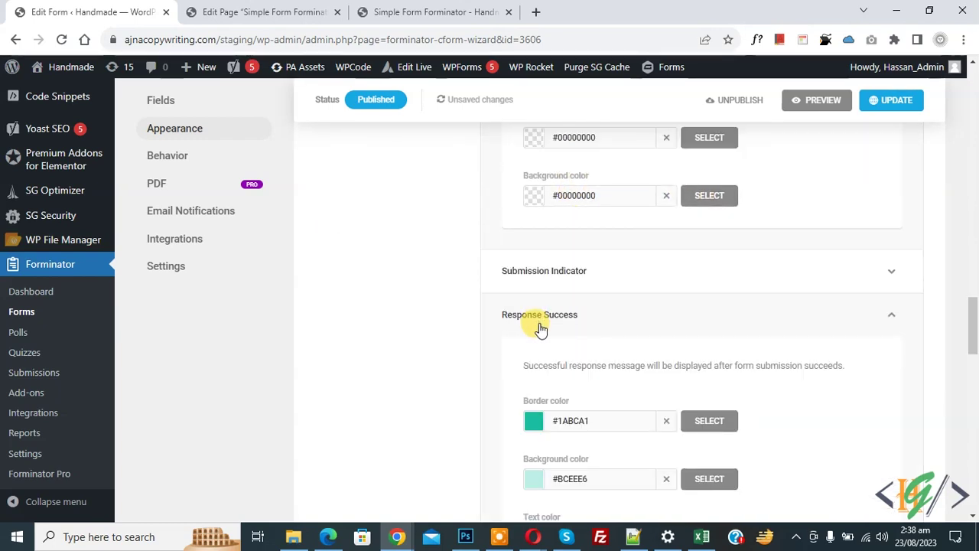
scroll(581, 321, down, 2)
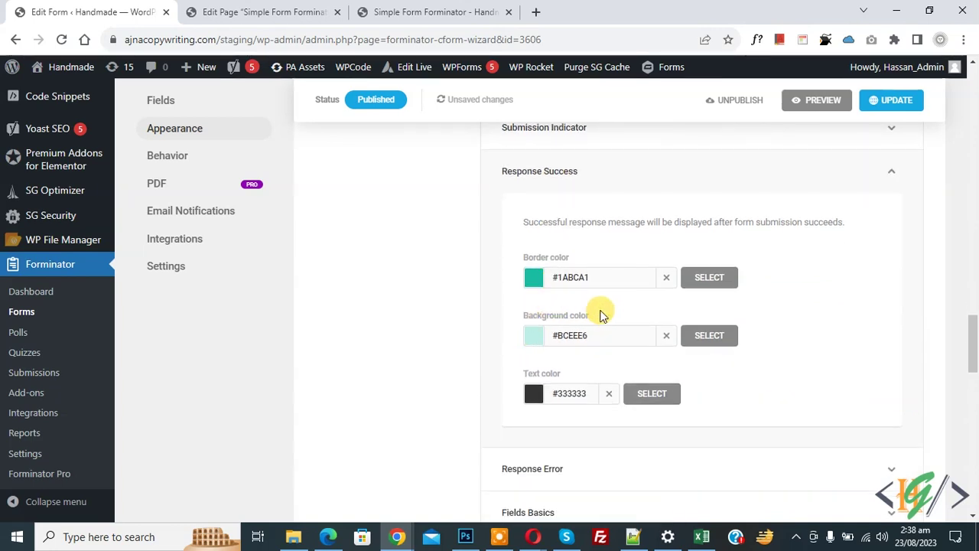
scroll(566, 333, down, 3)
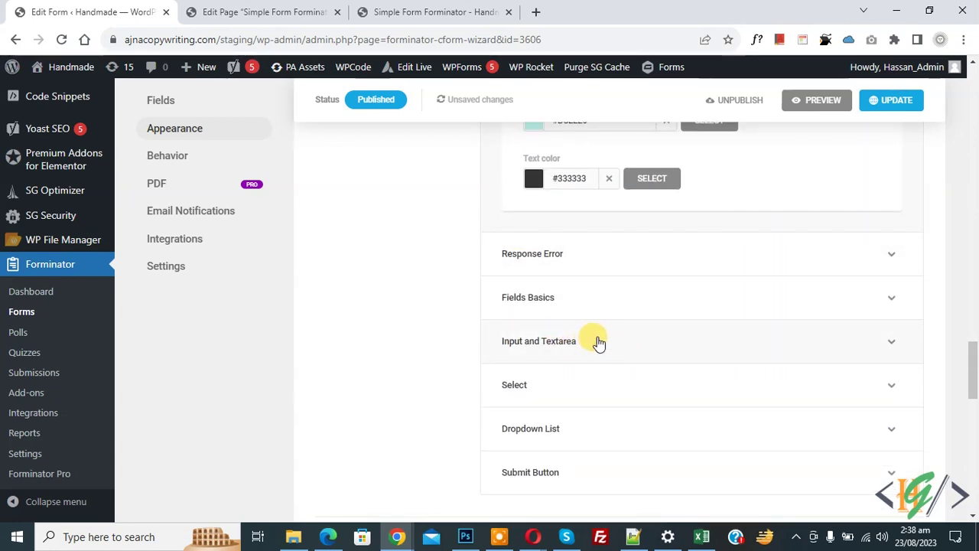
scroll(581, 360, down, 1)
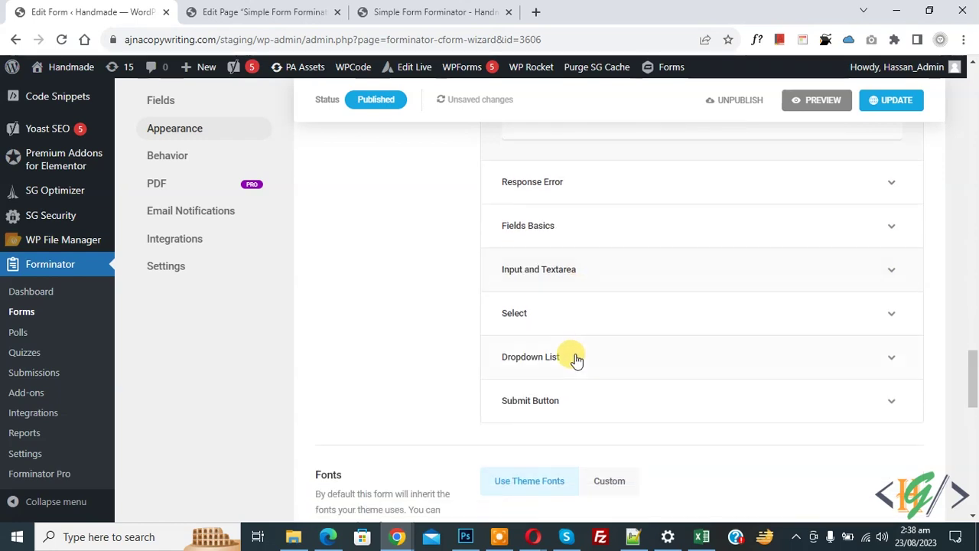
scroll(586, 357, down, 2)
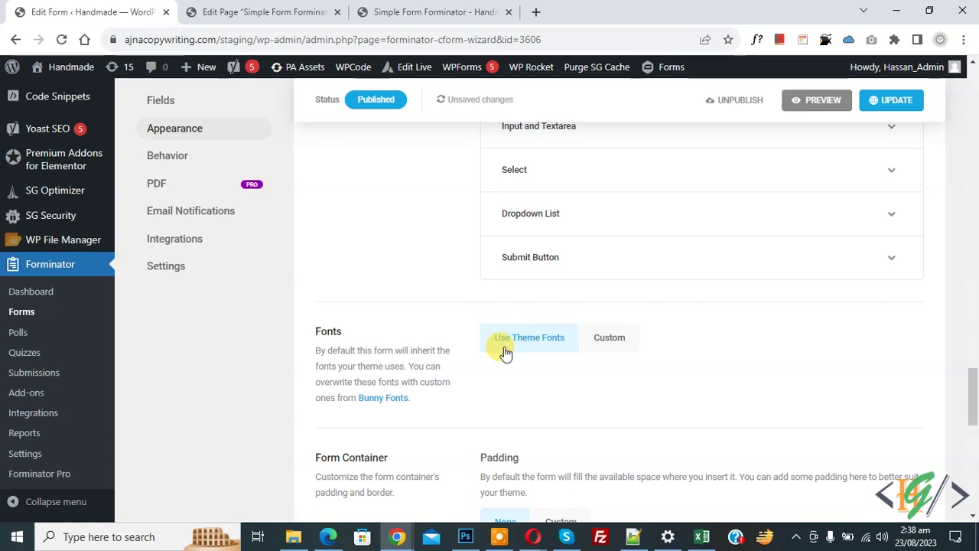
Step: Keep the theme's fonts after trying Custom fonts, then move on to Behavior
click(611, 349)
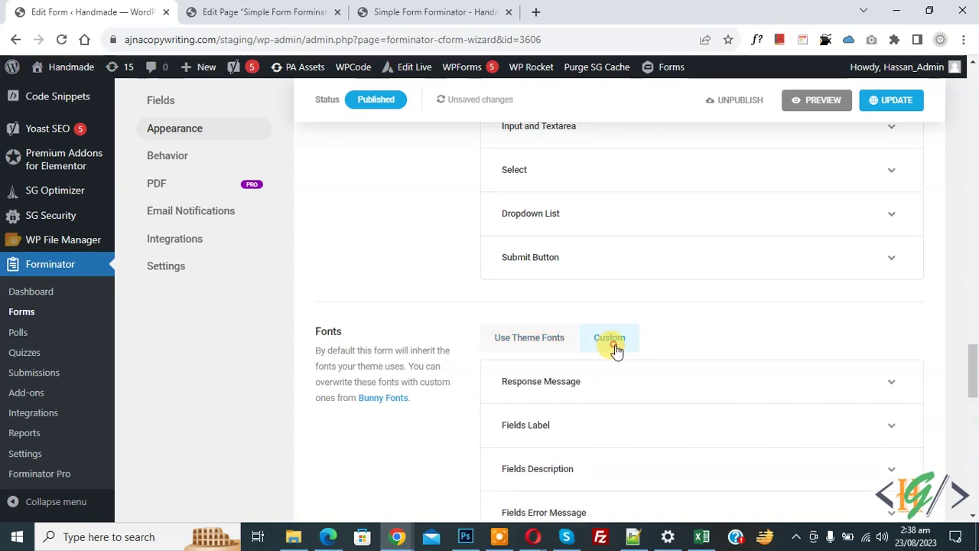
click(548, 348)
scroll(448, 306, down, 3)
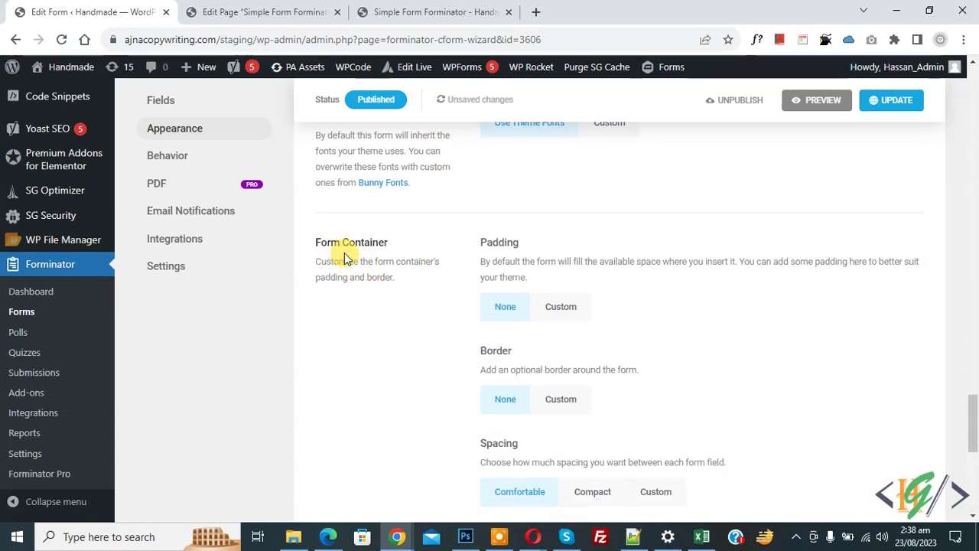
scroll(503, 311, down, 2)
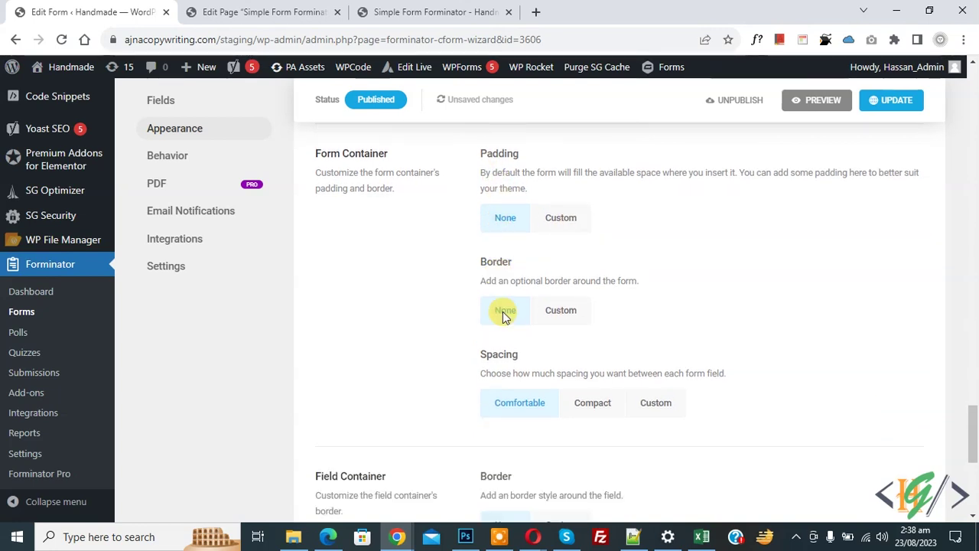
scroll(468, 344, down, 3)
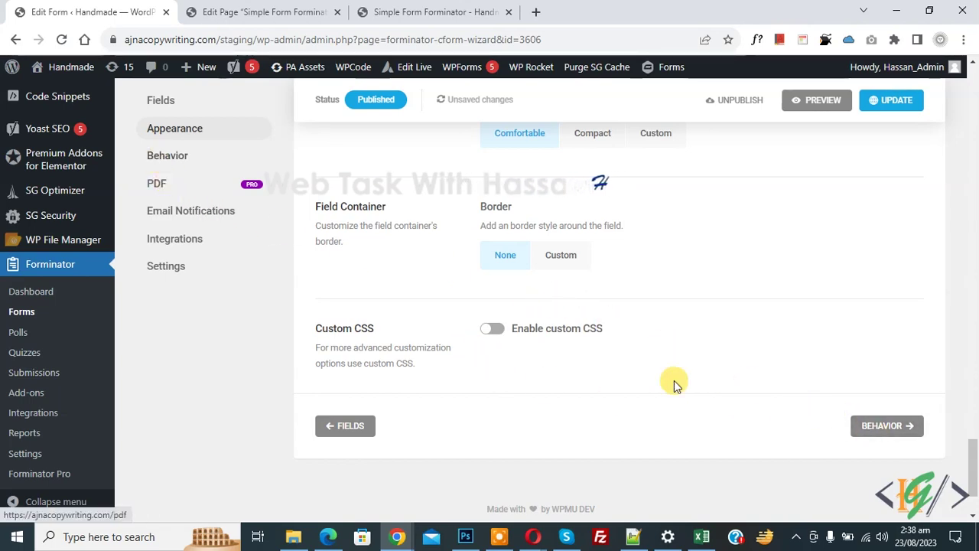
click(890, 427)
Step: Open the edit options of the Inline Message submission behavior
scroll(520, 253, down, 15)
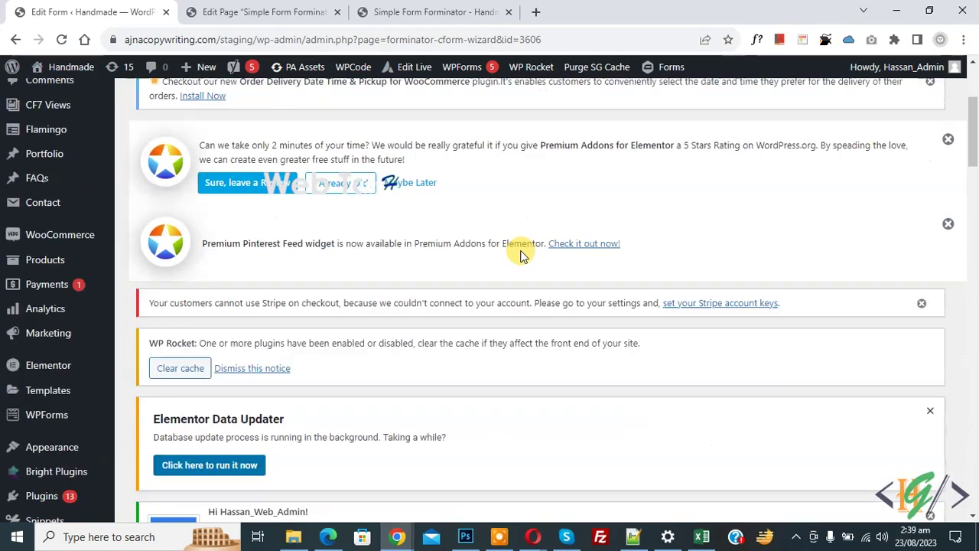
scroll(520, 252, down, 1)
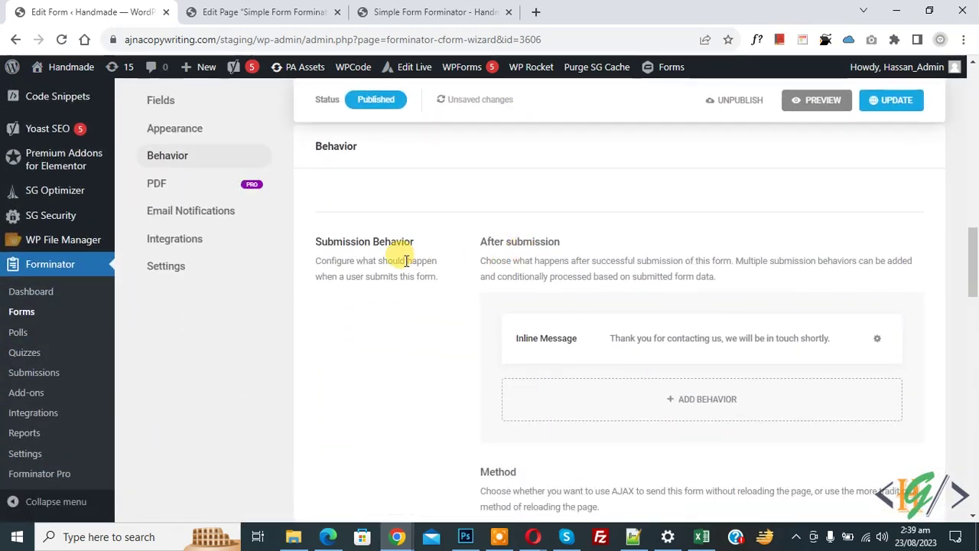
scroll(536, 262, down, 1)
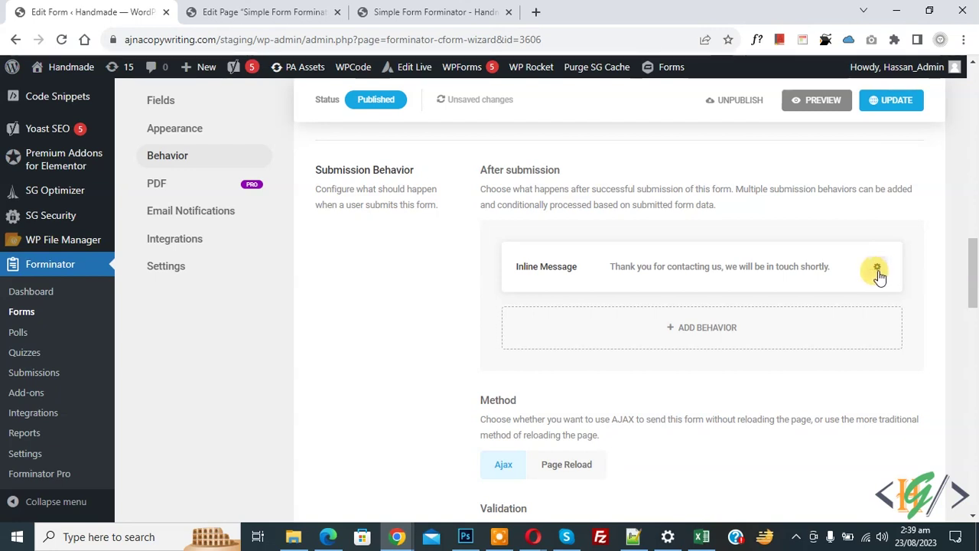
click(878, 269)
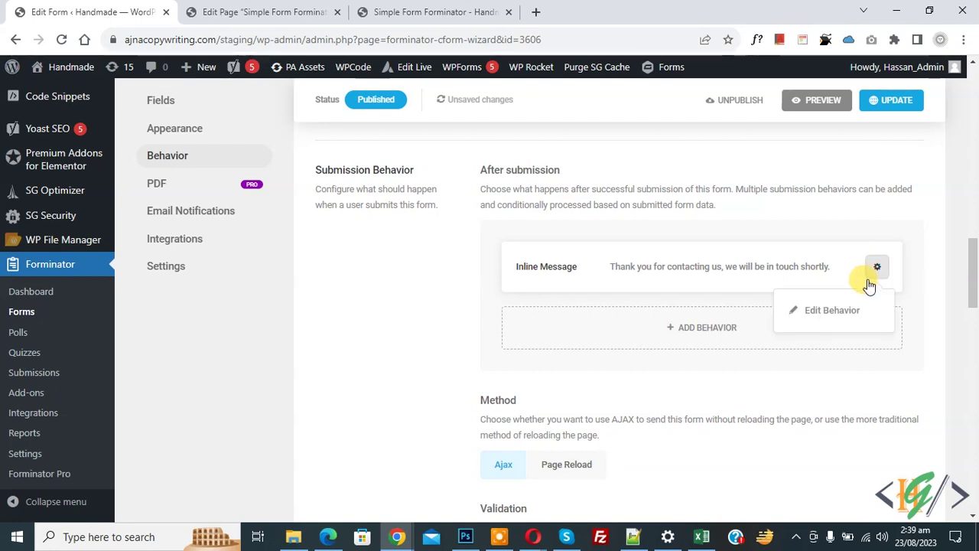
click(842, 311)
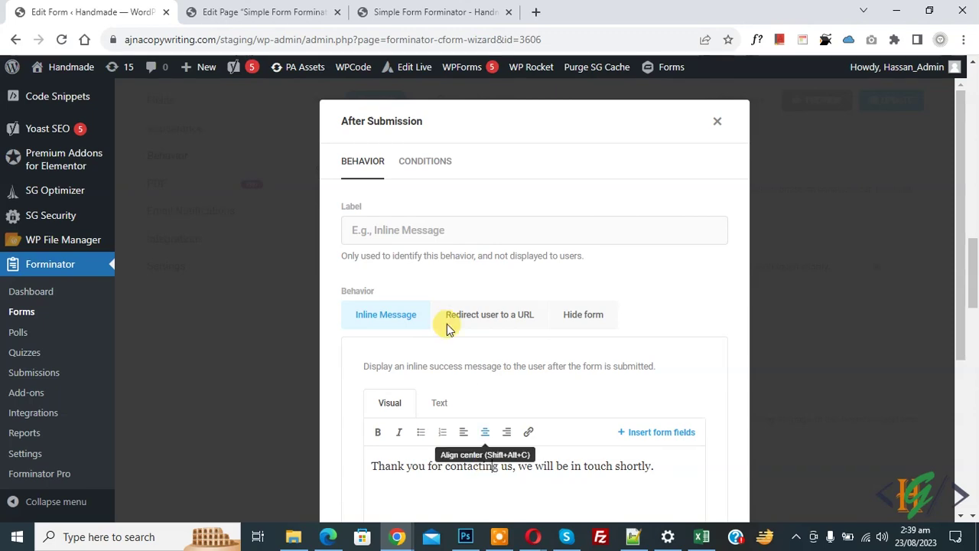
click(441, 163)
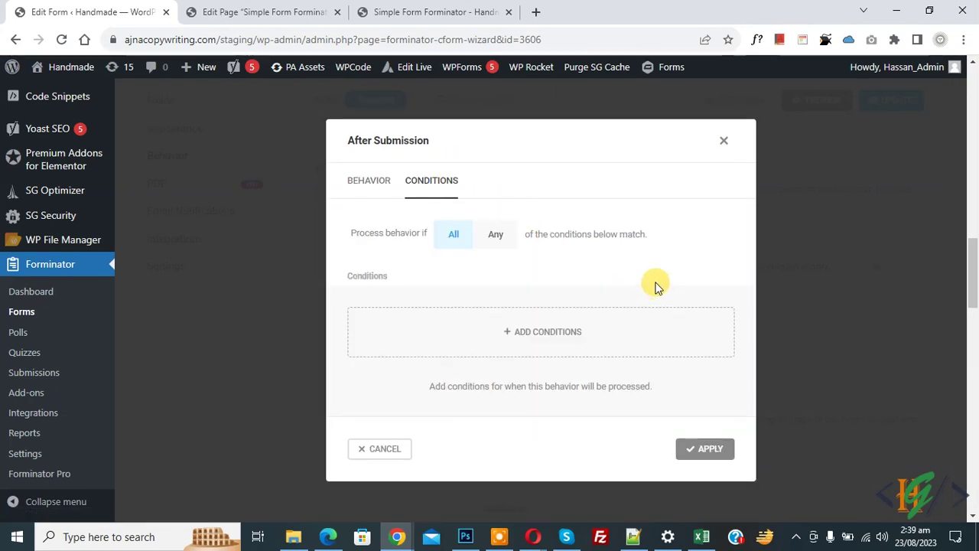
click(721, 143)
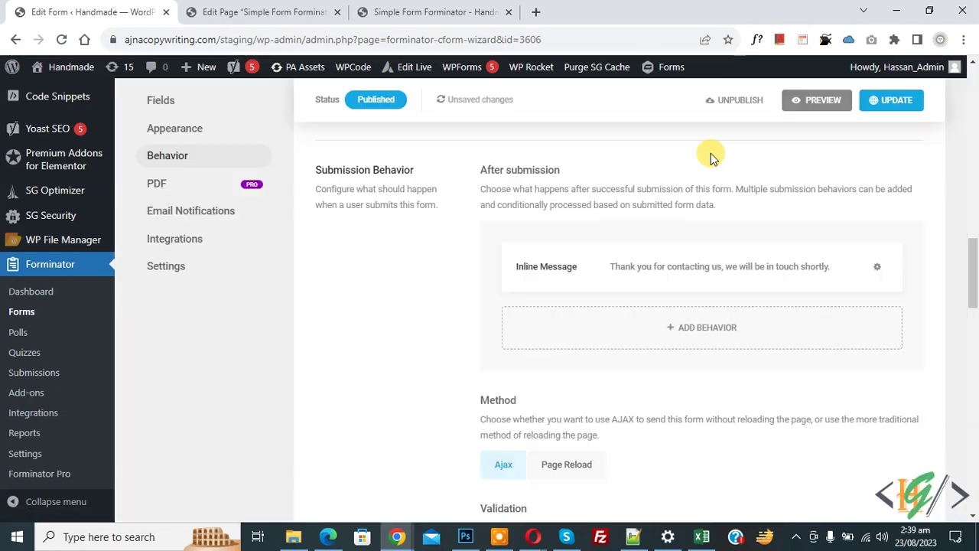
scroll(521, 306, down, 1)
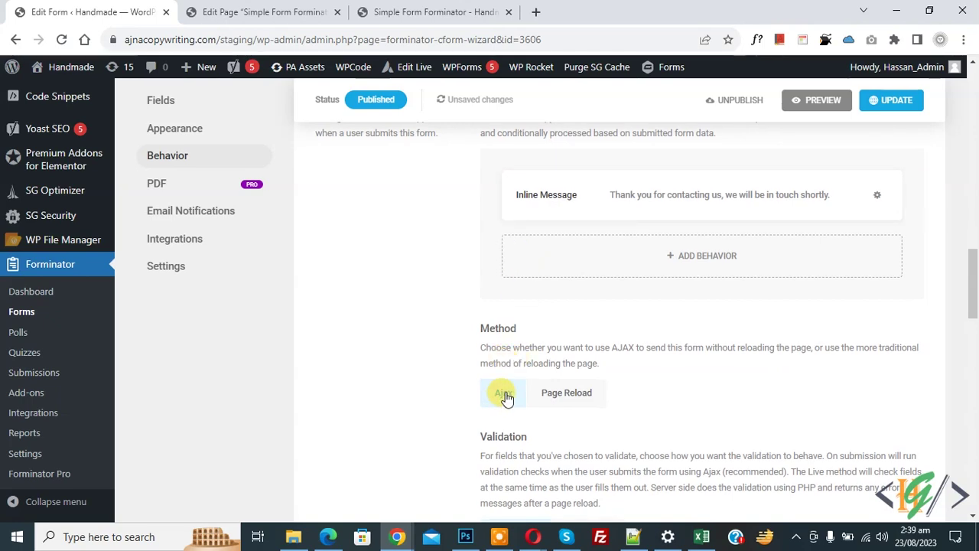
scroll(490, 345, down, 3)
scroll(505, 299, up, 1)
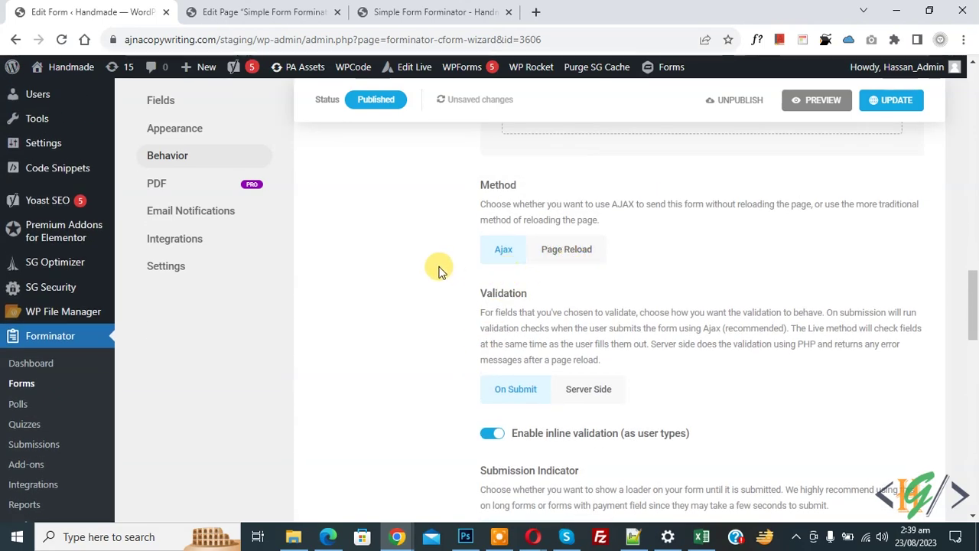
scroll(440, 270, down, 1)
scroll(432, 287, down, 1)
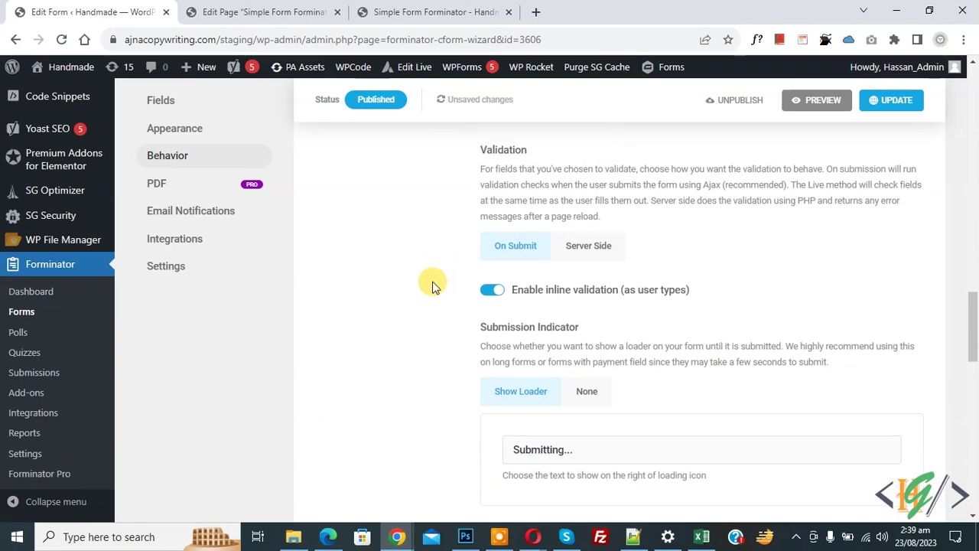
scroll(551, 275, down, 3)
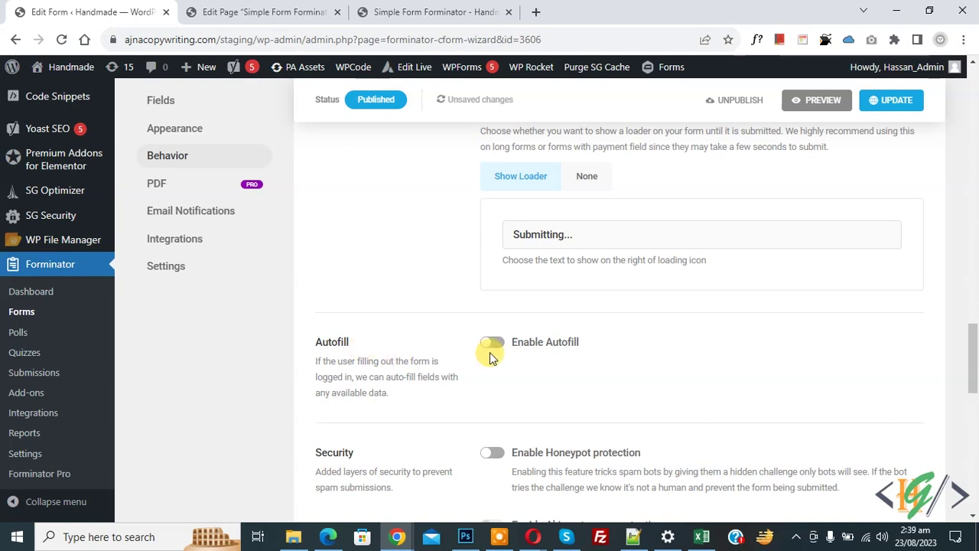
scroll(635, 261, down, 2)
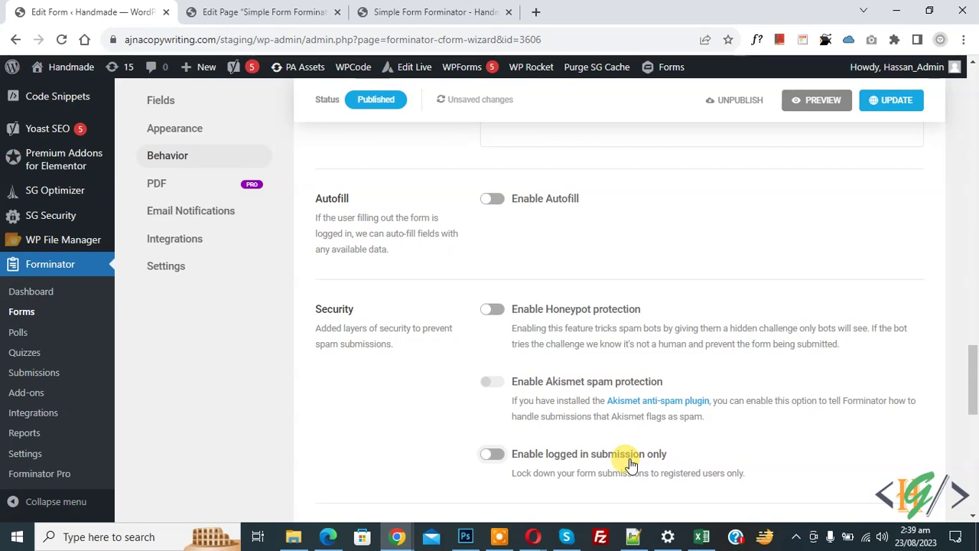
scroll(449, 382, down, 3)
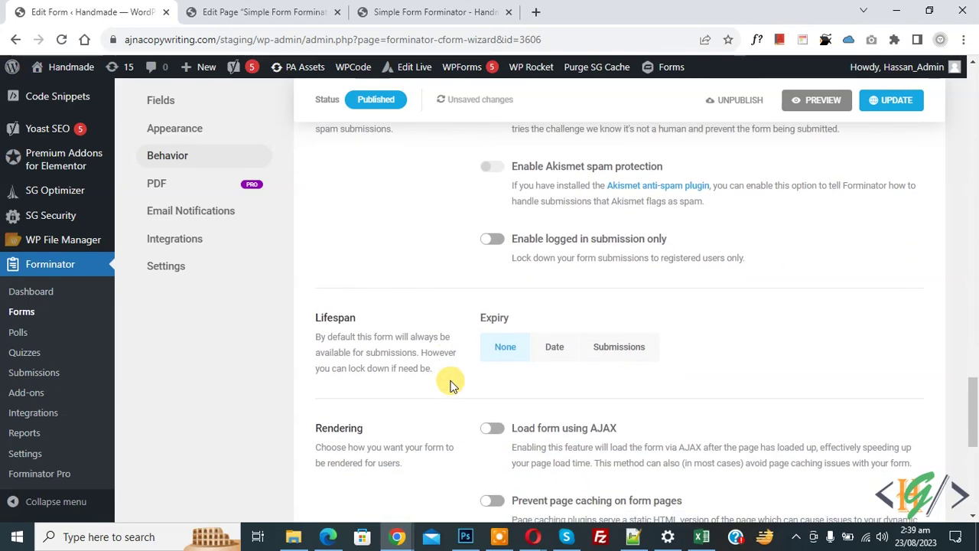
scroll(429, 336, down, 2)
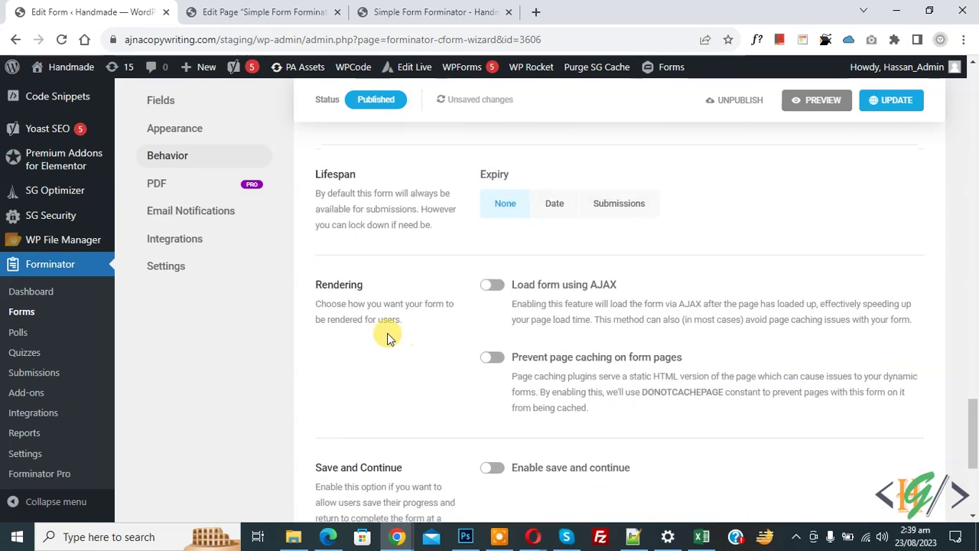
scroll(375, 334, down, 2)
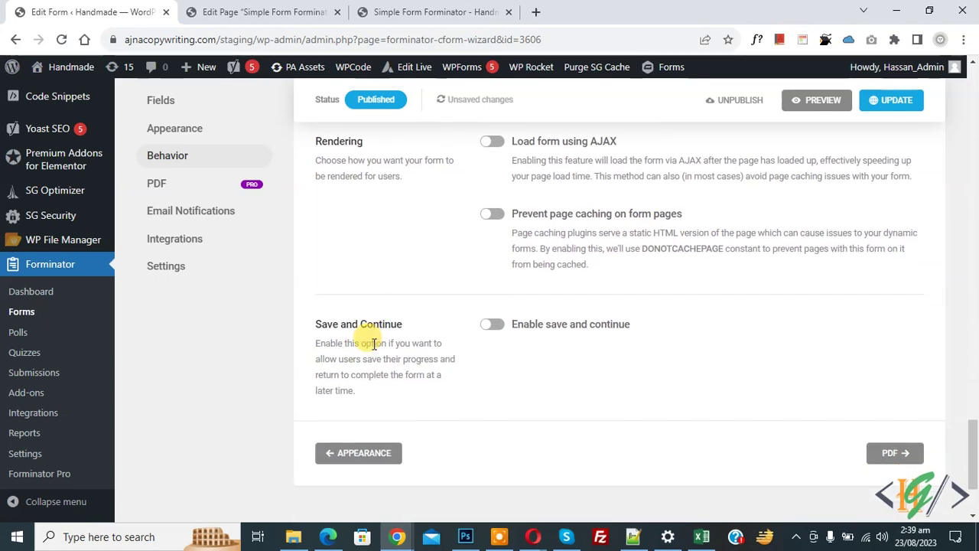
Step: Leave save and continue disabled after toggling it on and off, then go to the PDF step
click(492, 324)
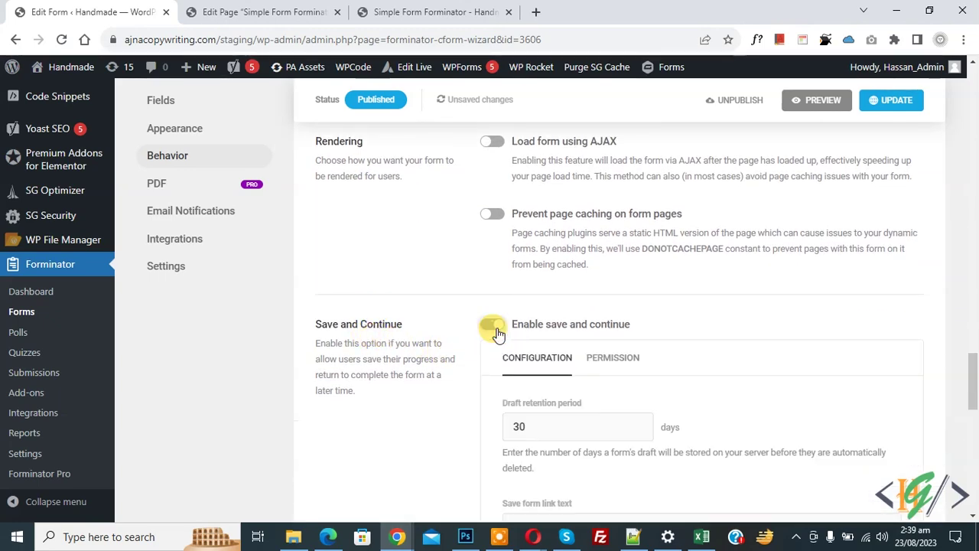
scroll(482, 373, down, 1)
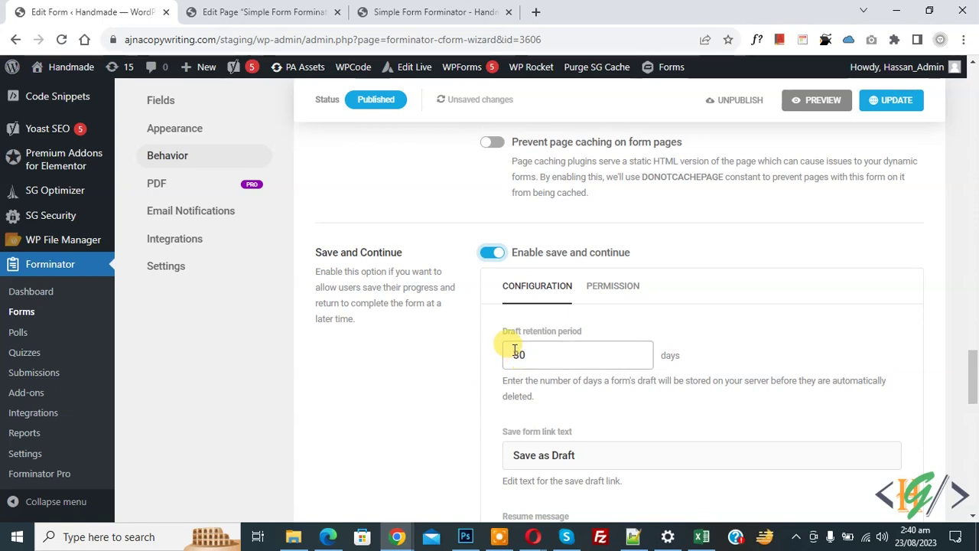
scroll(564, 348, down, 1)
scroll(564, 377, down, 2)
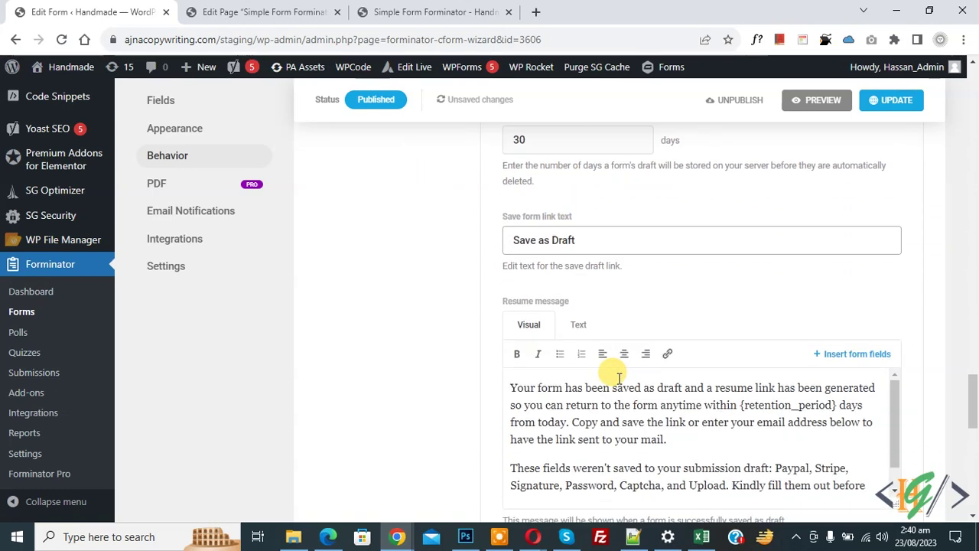
scroll(618, 375, up, 2)
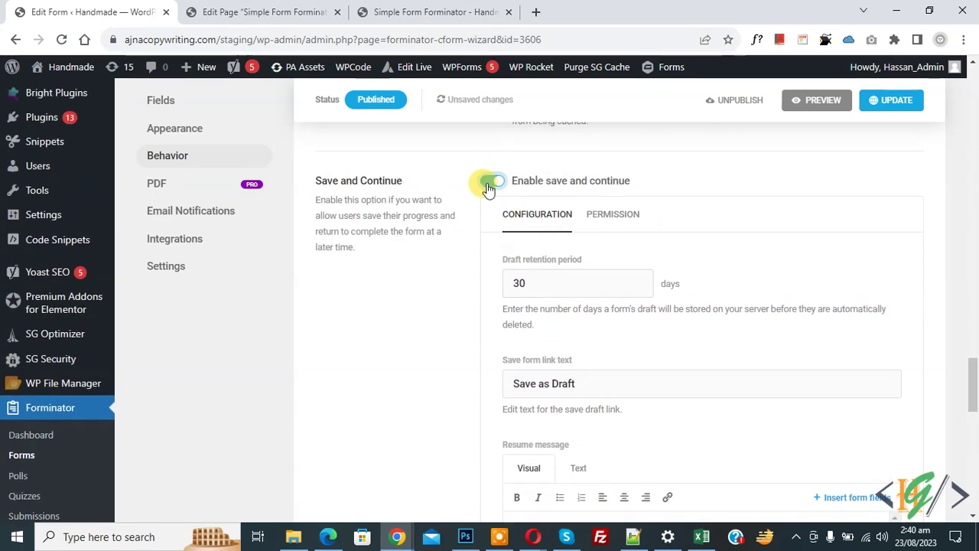
click(487, 183)
click(892, 314)
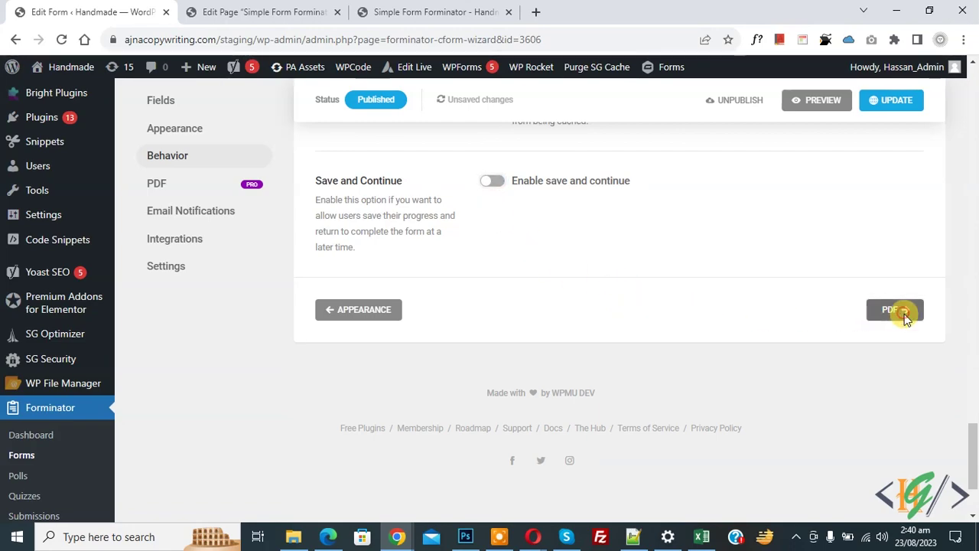
Step: Move from the PDF step to the Email Notifications step
scroll(518, 260, down, 5)
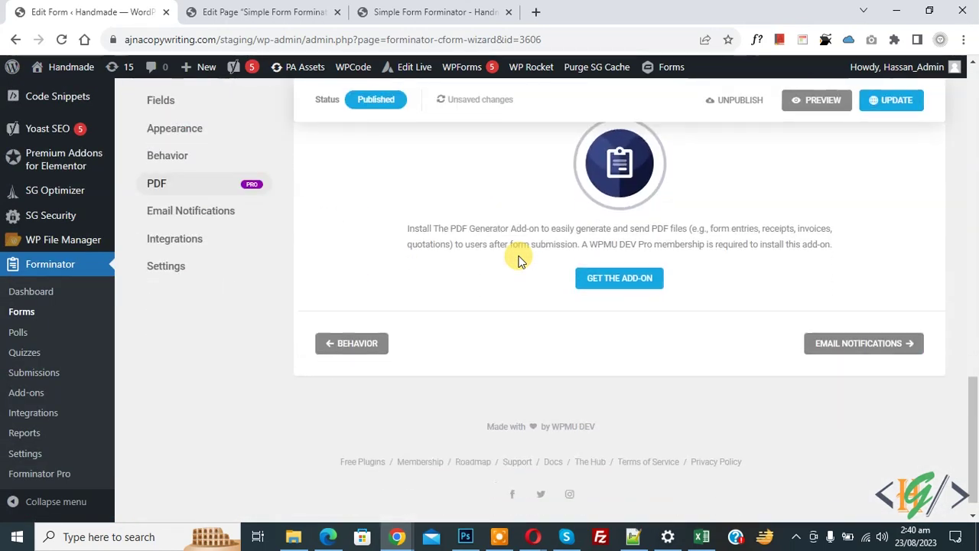
click(844, 323)
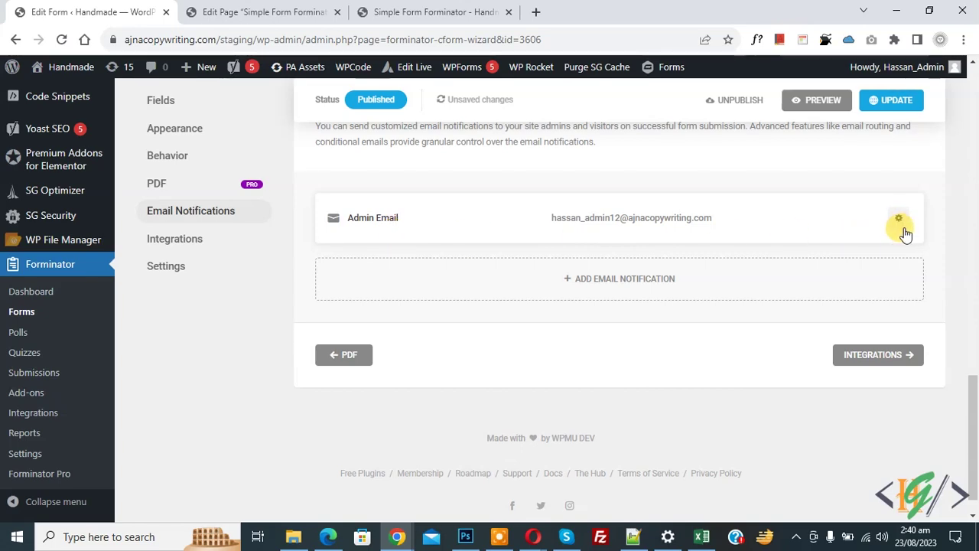
Step: Open the Admin Email notification and place the caret beside the {all_fields} body placeholder
click(713, 233)
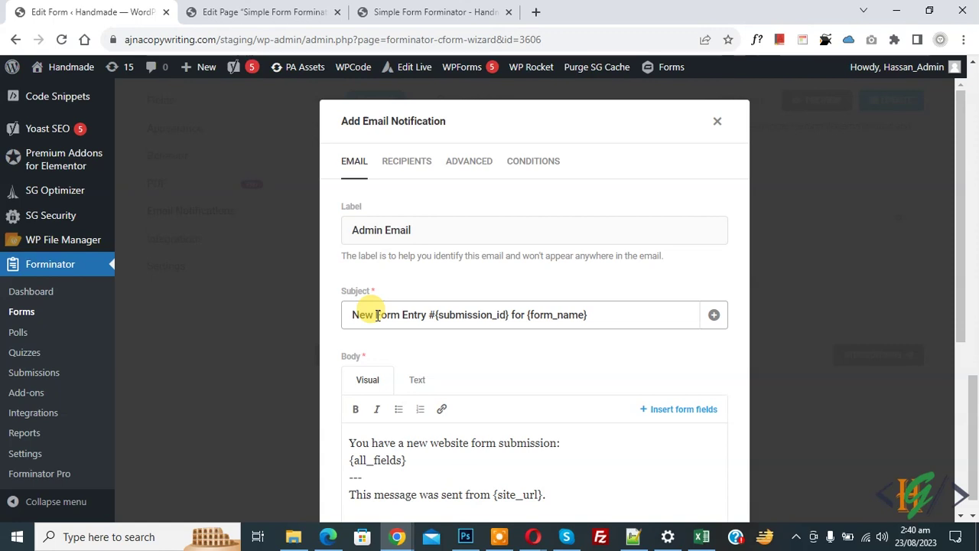
scroll(387, 321, down, 2)
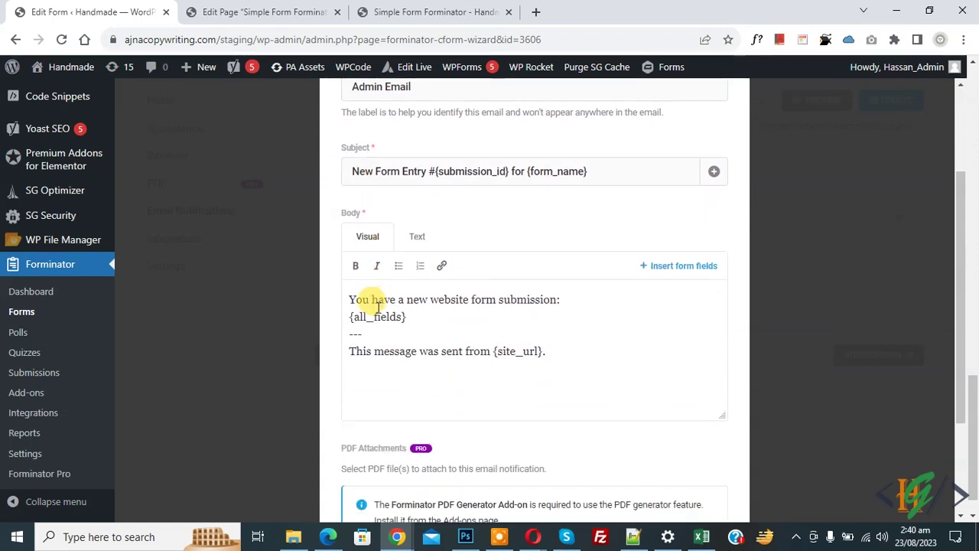
click(410, 314)
drag(416, 315, 342, 315)
click(402, 316)
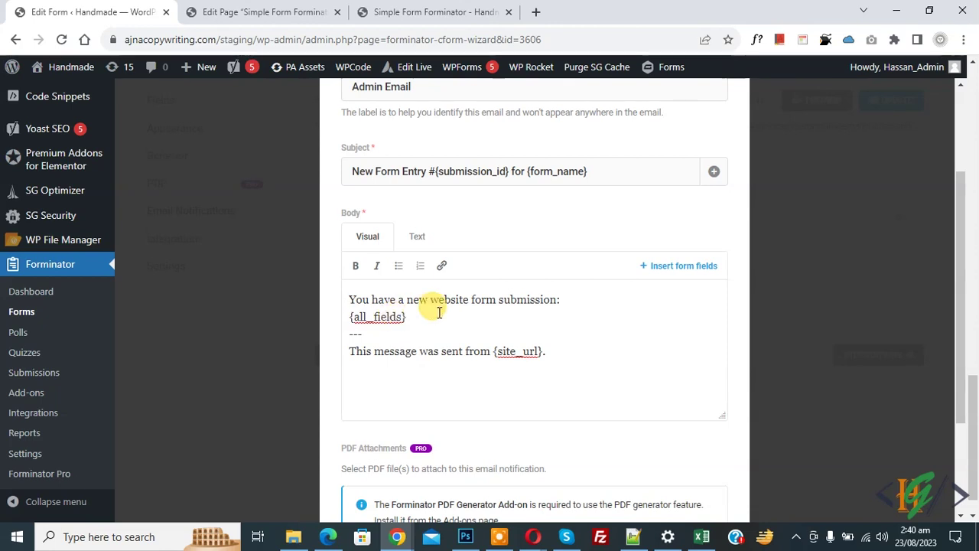
Step: Browse the Insert form fields list of available placeholders
click(661, 276)
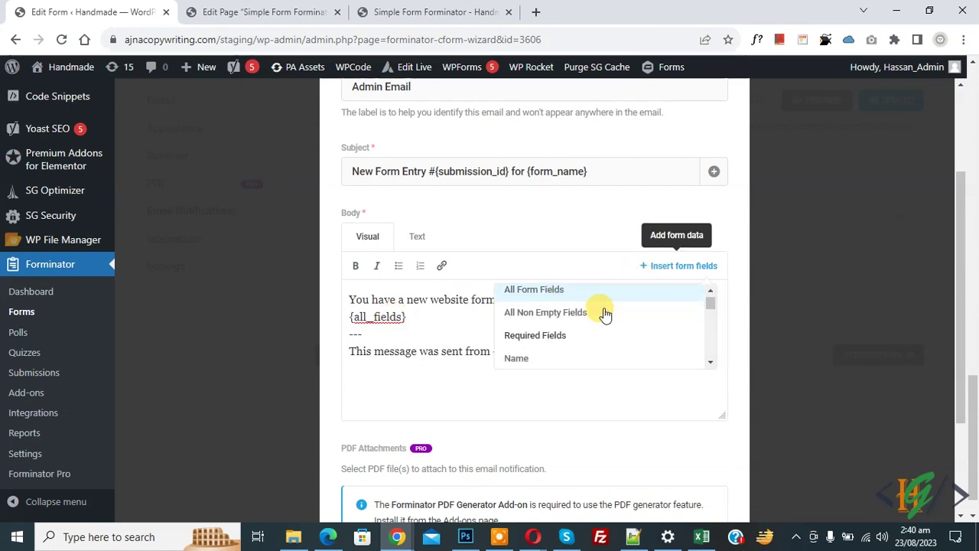
scroll(589, 318, down, 1)
scroll(528, 345, down, 1)
scroll(540, 344, down, 1)
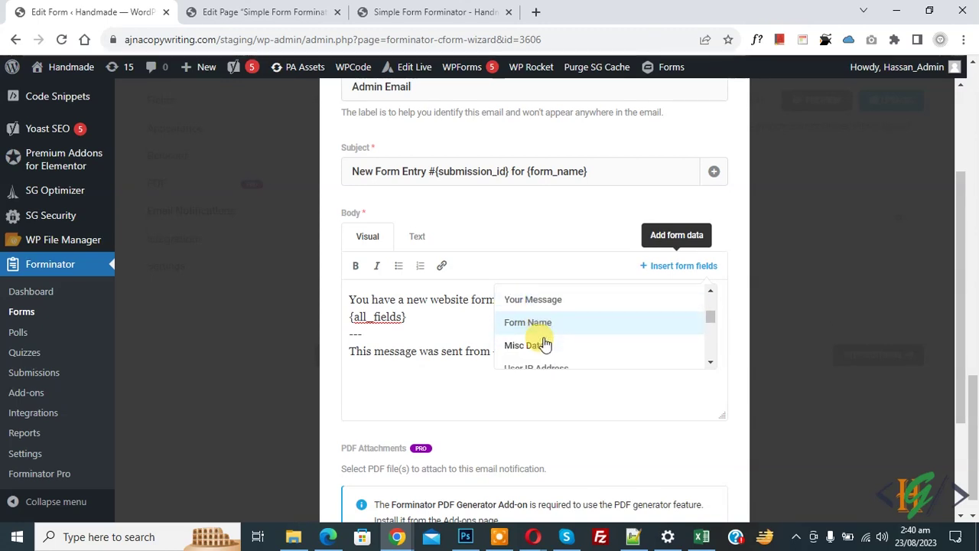
scroll(544, 343, down, 1)
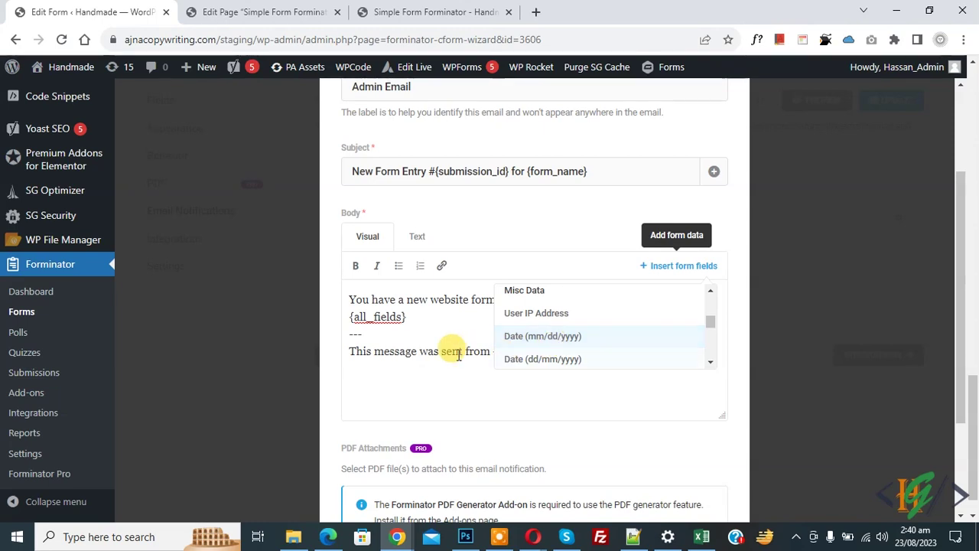
scroll(459, 322, down, 3)
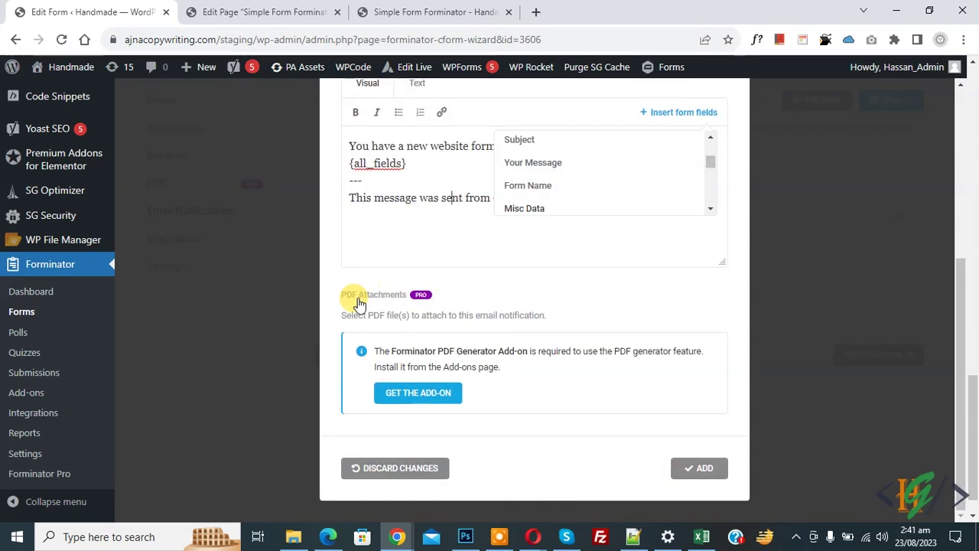
scroll(373, 310, up, 6)
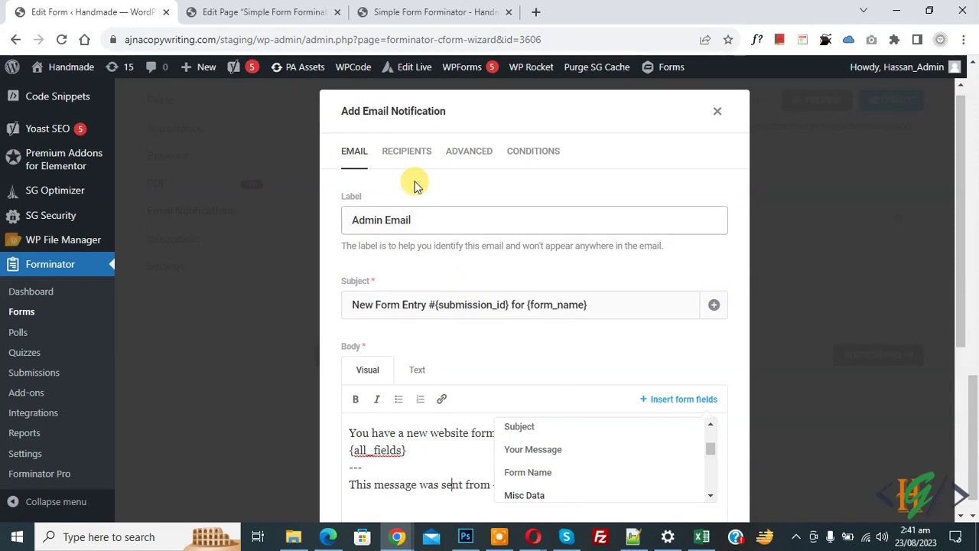
Step: Review the Admin Email's recipients, sender options and send conditions, then save the notification unchanged
click(407, 150)
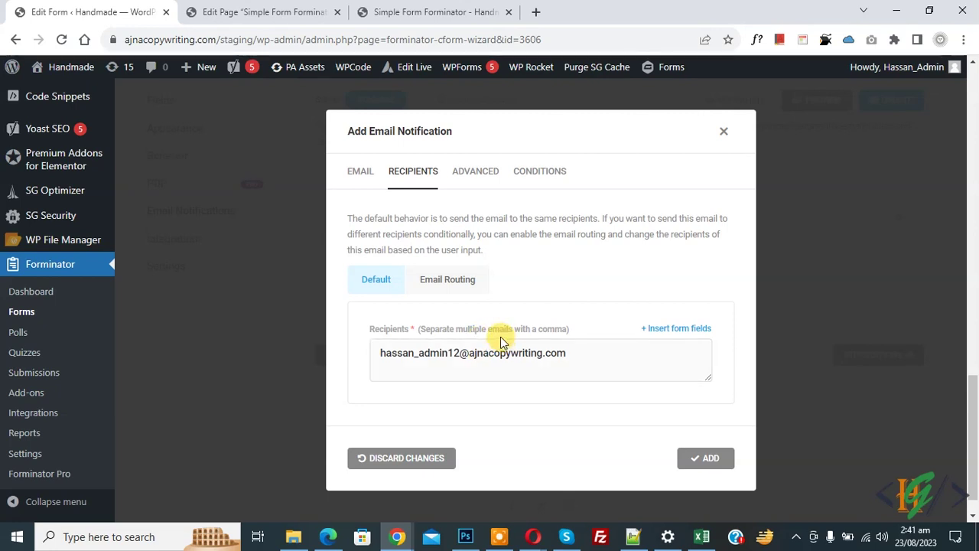
click(480, 180)
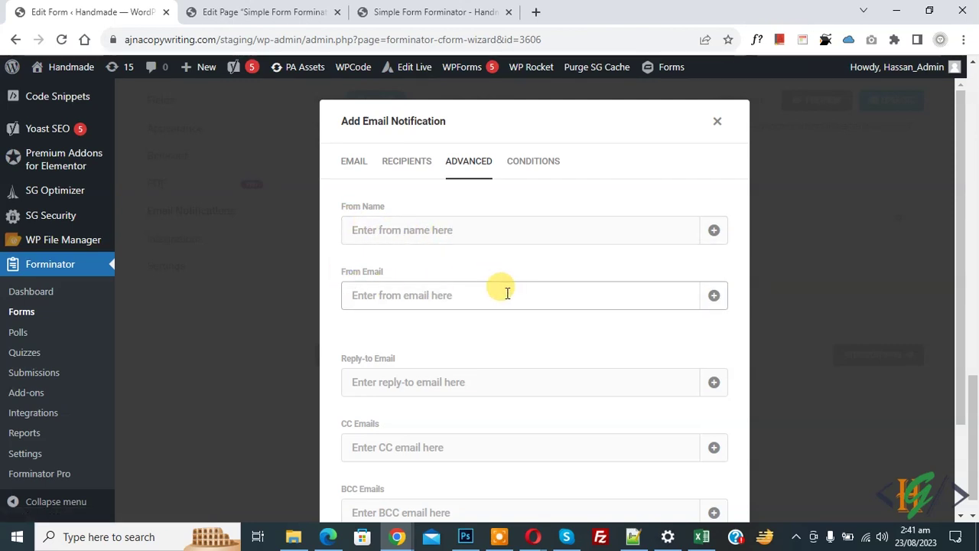
click(534, 163)
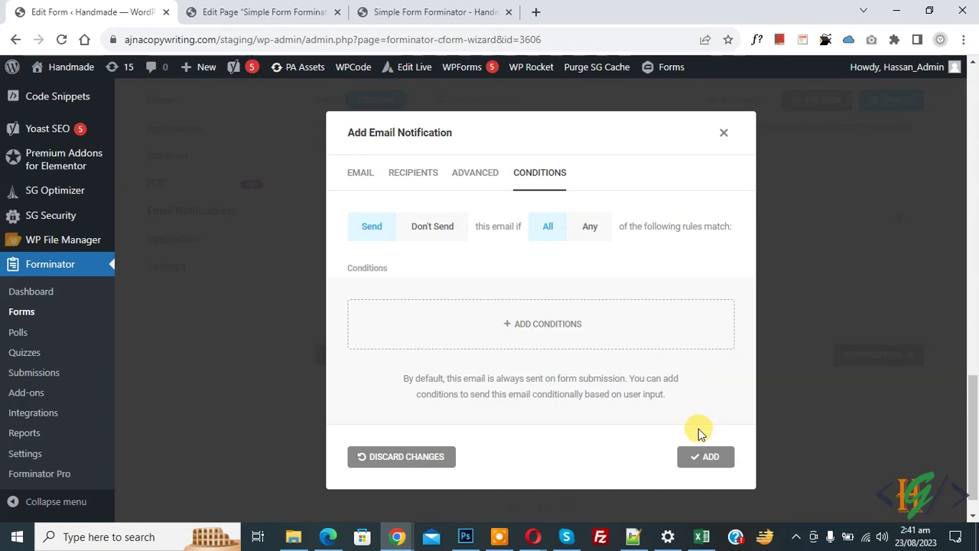
click(708, 459)
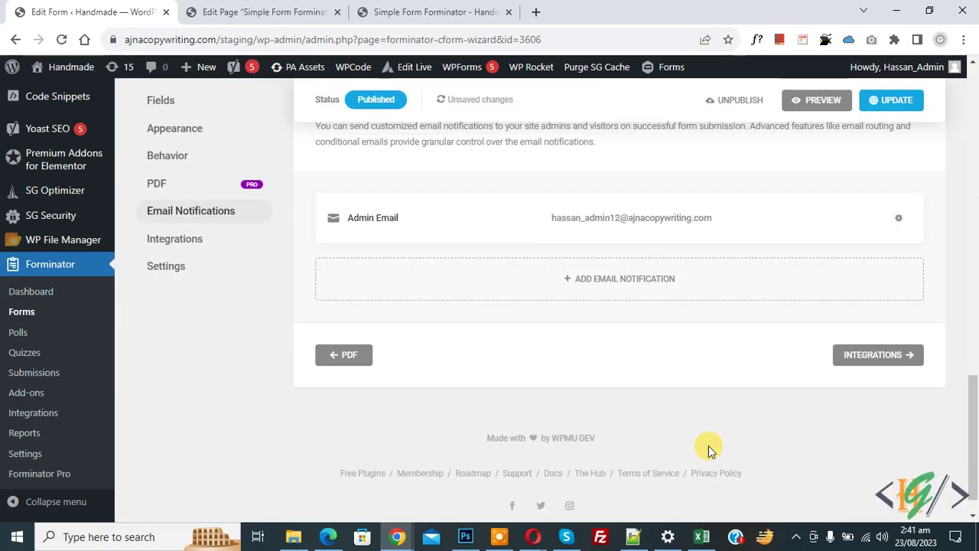
Step: Pass the Integrations step with nothing connected and open the form's Settings
click(870, 360)
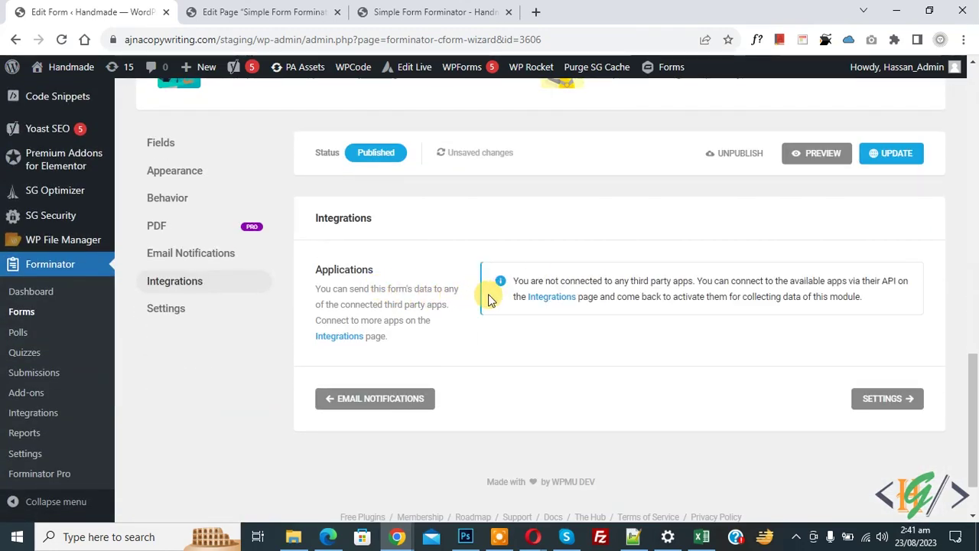
click(165, 310)
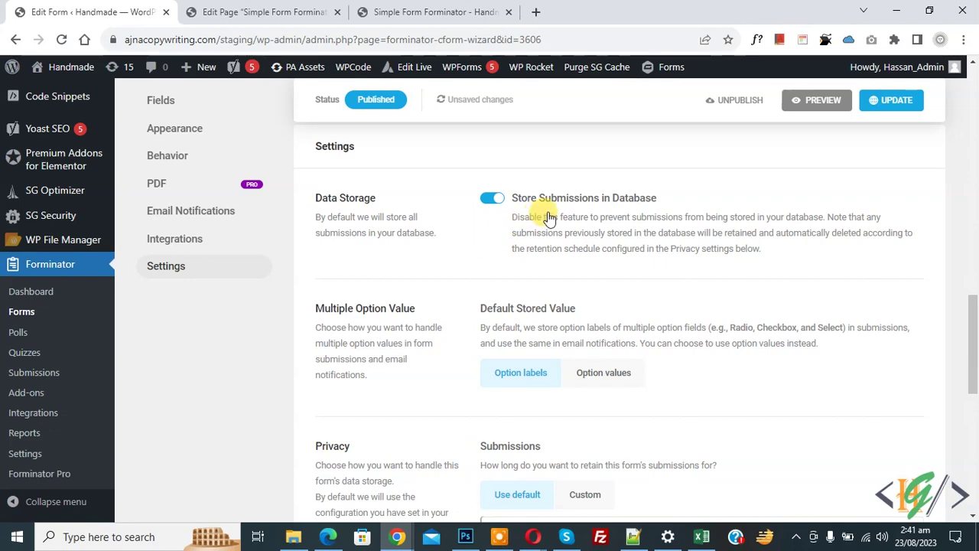
Step: Scroll through the Settings to confirm default privacy, forever retention and Delete for submission files
scroll(454, 195, down, 2)
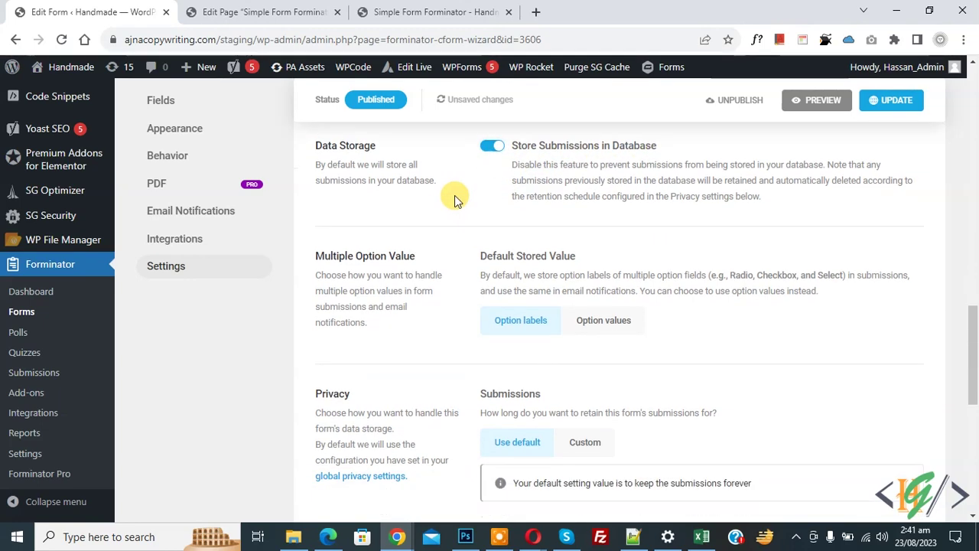
scroll(420, 192, up, 1)
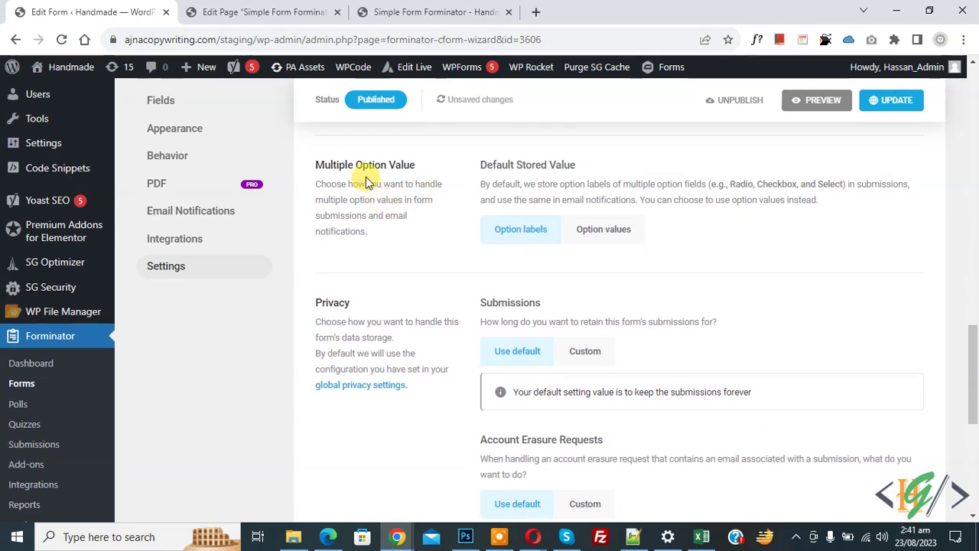
scroll(366, 177, down, 2)
scroll(430, 226, down, 3)
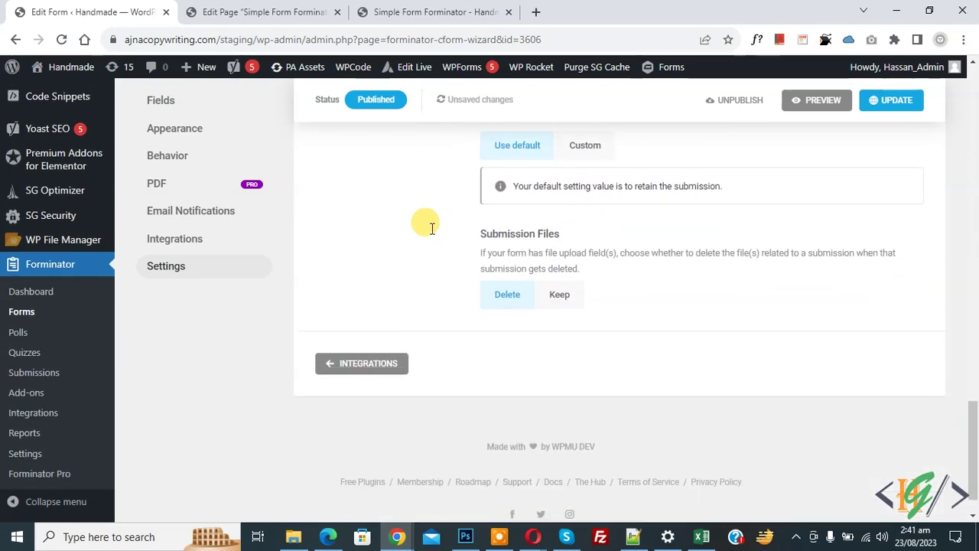